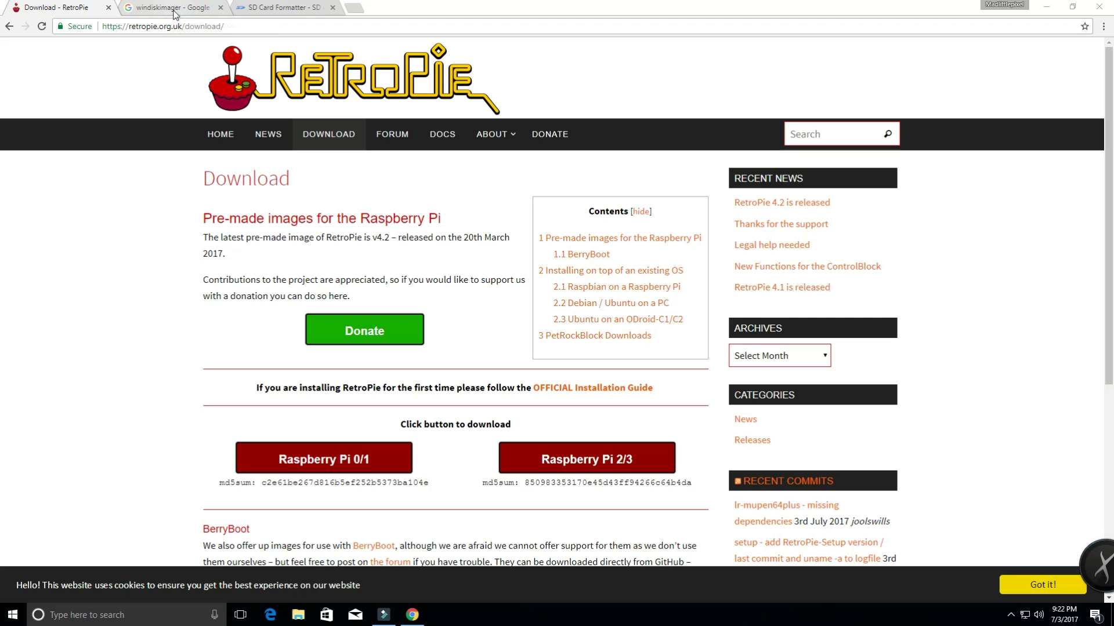
Step: Open the Win32 Disk Imager SourceForge page and download the installer
{"action": "left_click", "coordinate": [173, 11]}
{"action": "left_click", "coordinate": [196, 142]}
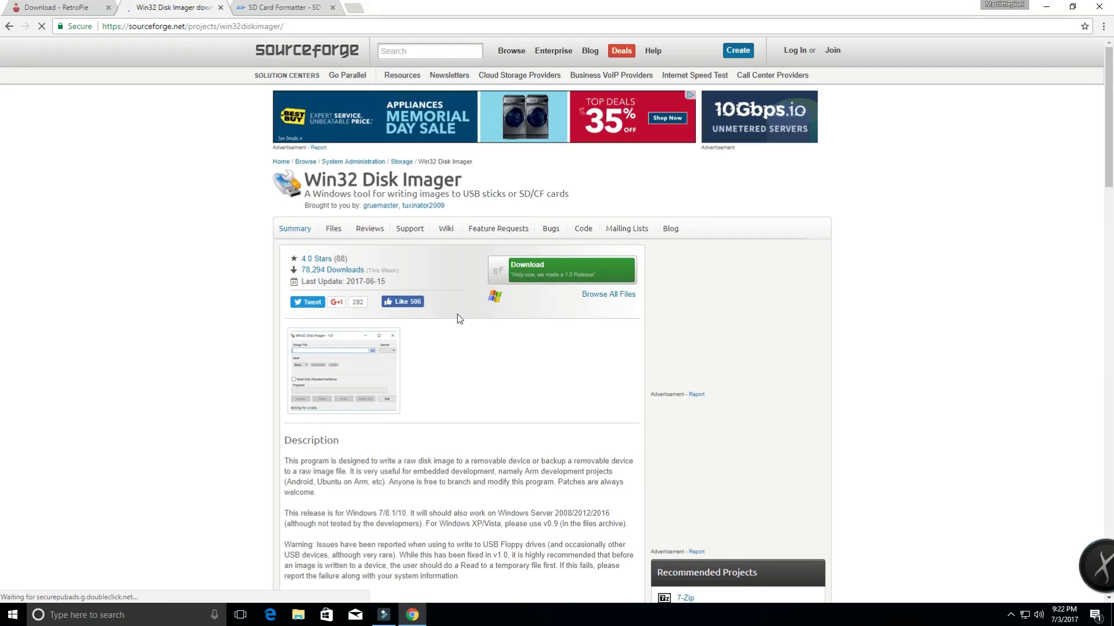
{"action": "left_click", "coordinate": [533, 278]}
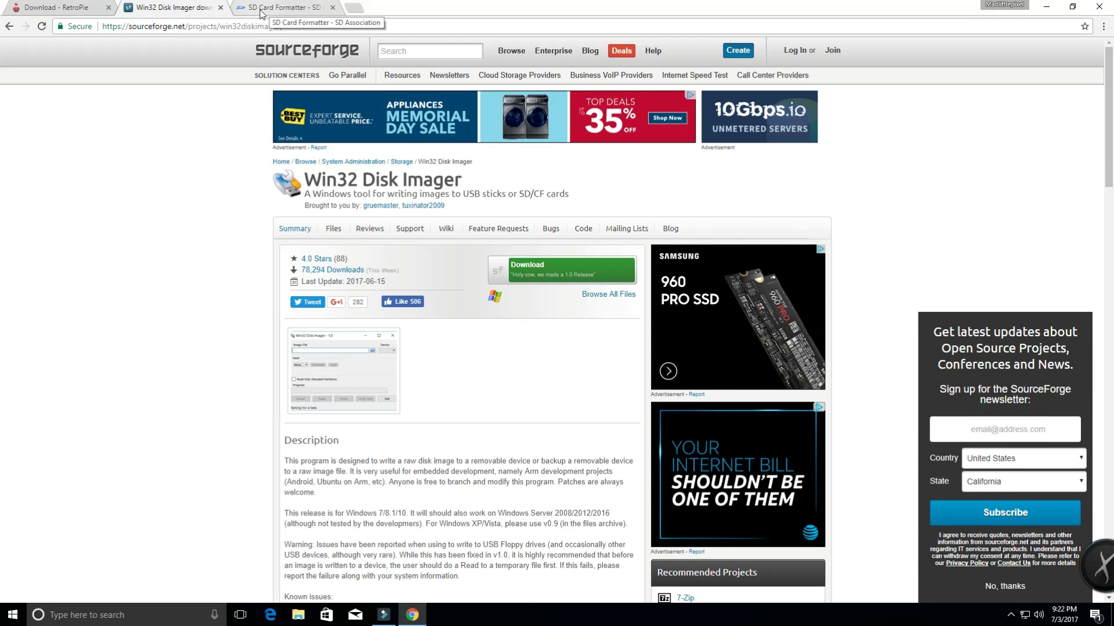
Step: Look over the SD Card Formatter page, then minimize Chrome to show the desktop
{"action": "left_click", "coordinate": [261, 13]}
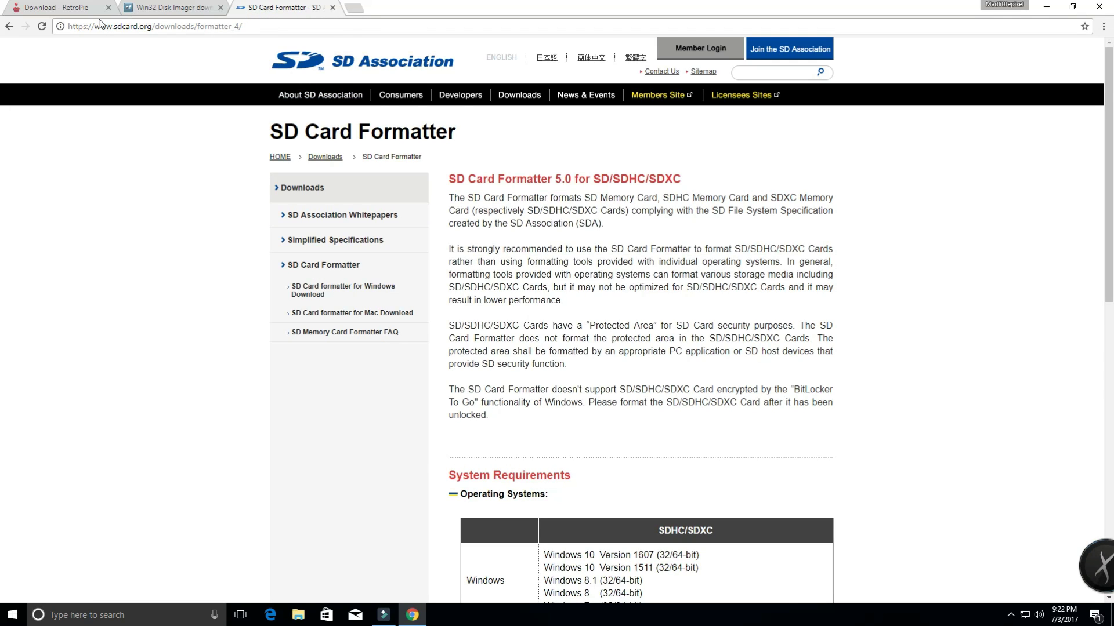
{"action": "scroll", "coordinate": [502, 313], "scroll_direction": "down", "scroll_amount": 9}
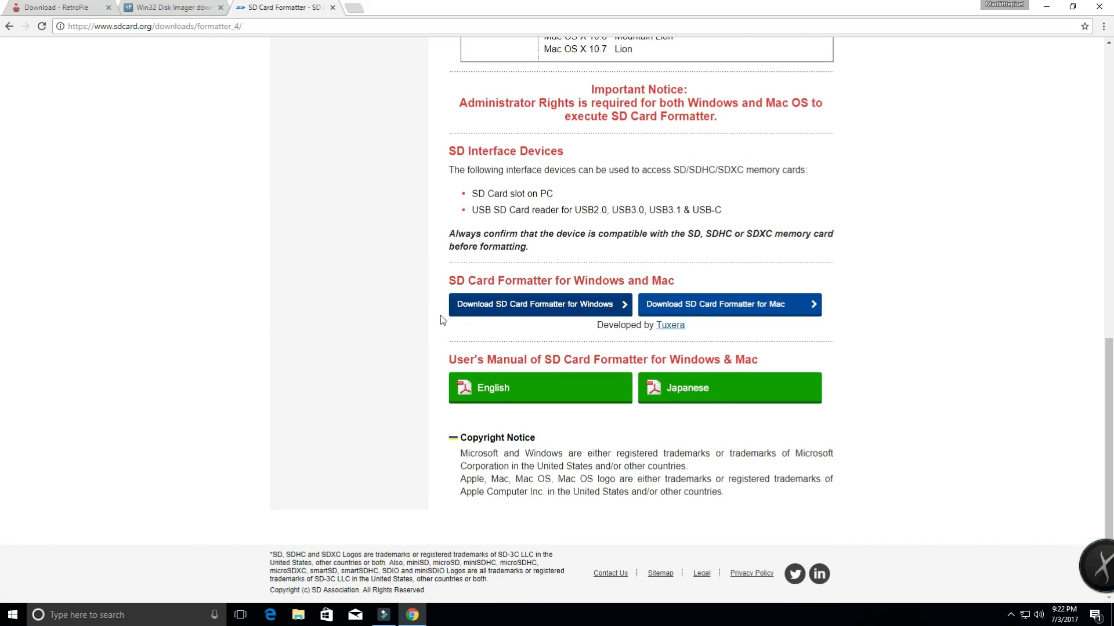
{"action": "scroll", "coordinate": [548, 275], "scroll_direction": "up", "scroll_amount": 7}
{"action": "scroll", "coordinate": [547, 268], "scroll_direction": "up", "scroll_amount": 4}
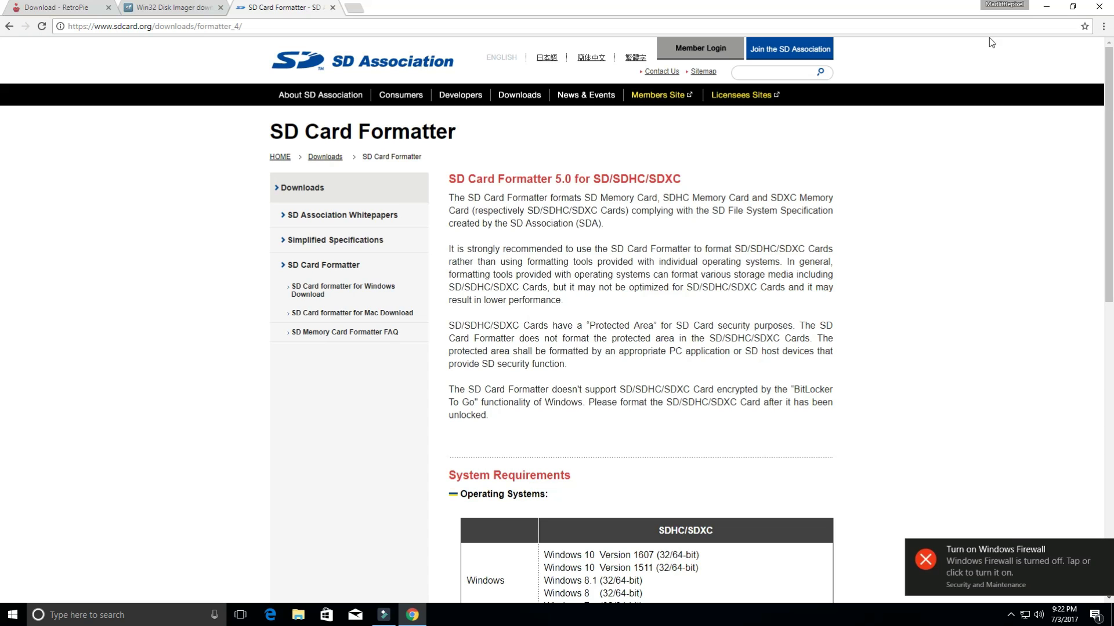
{"action": "left_click", "coordinate": [1047, 7]}
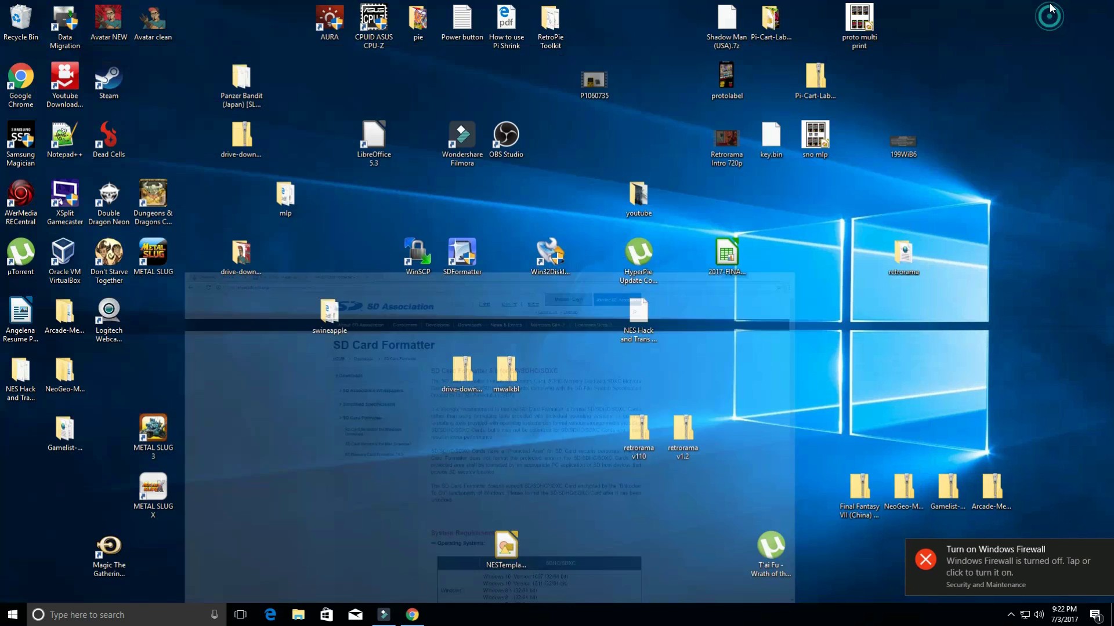
{"action": "double_click", "coordinate": [475, 259]}
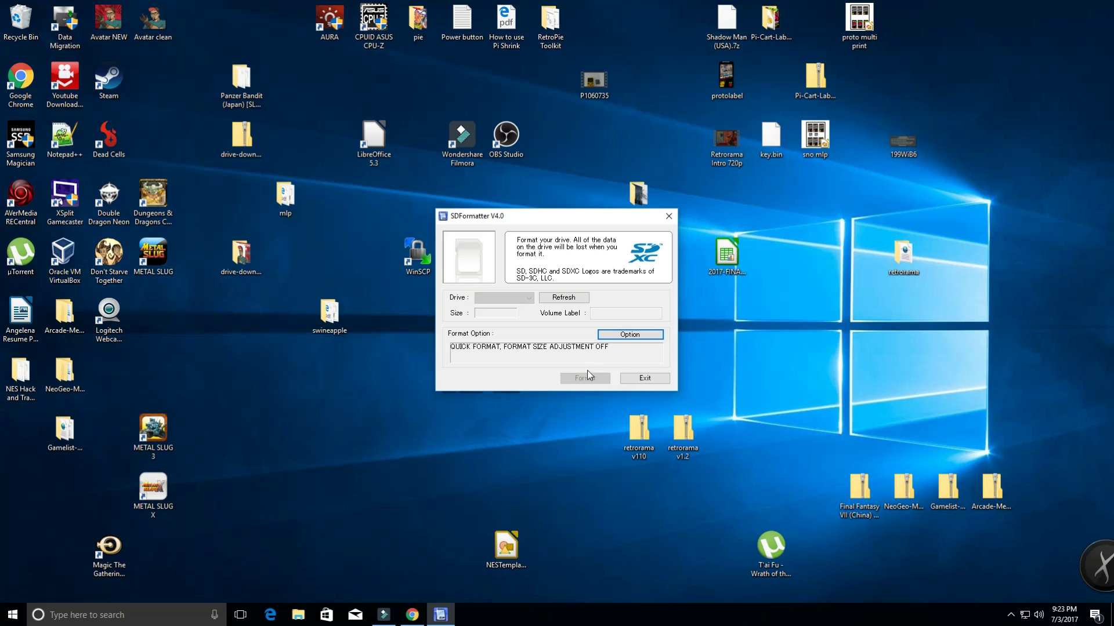
{"action": "left_click", "coordinate": [640, 377]}
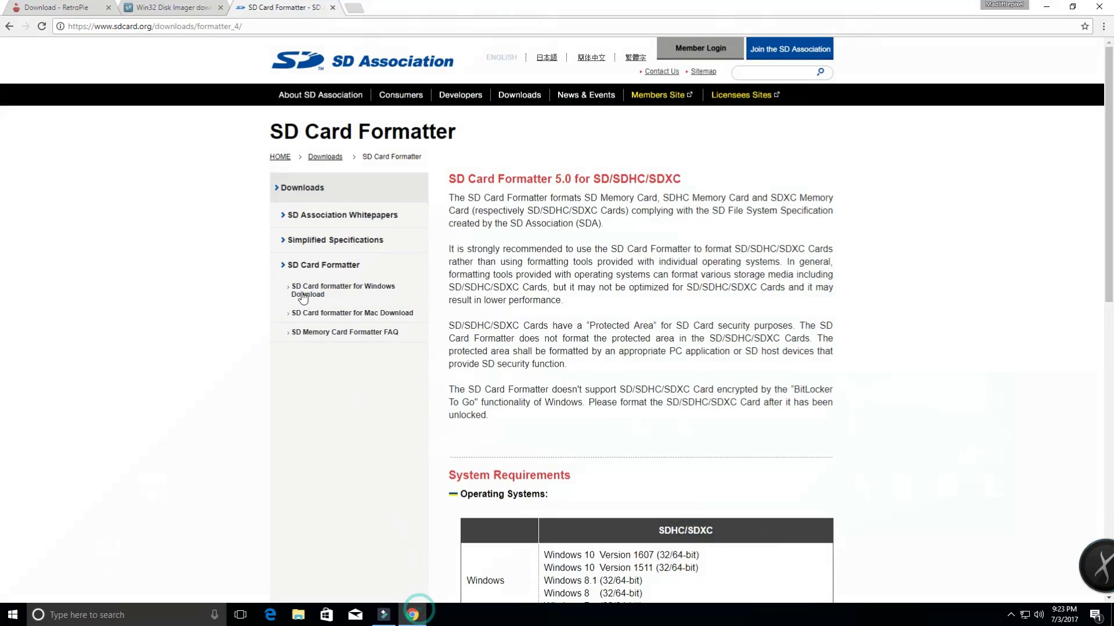
{"action": "left_click", "coordinate": [67, 9]}
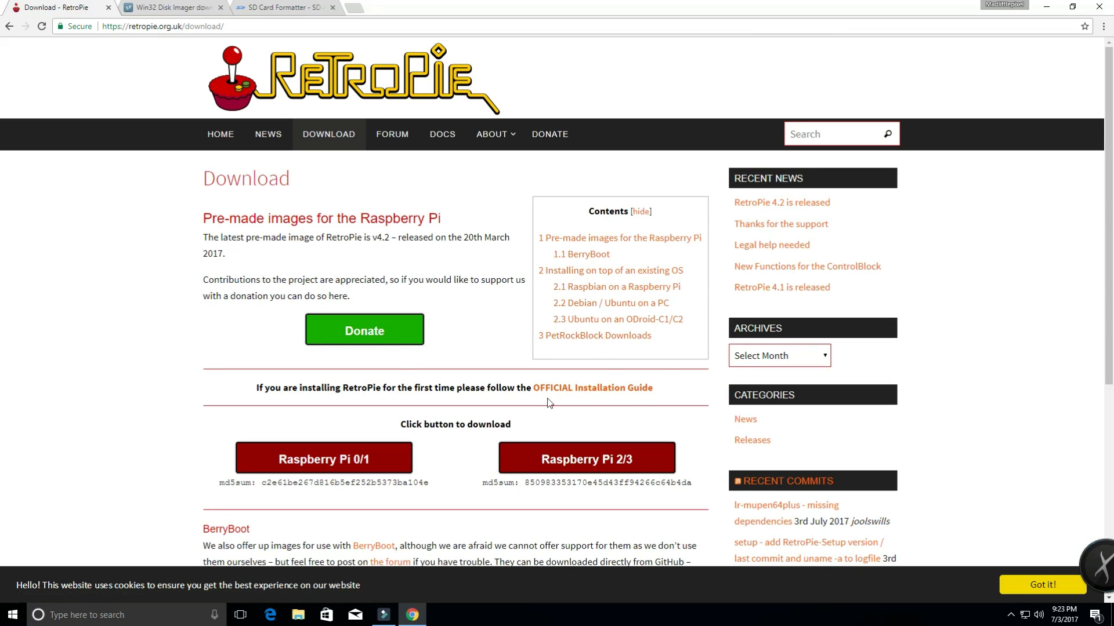
{"action": "left_click", "coordinate": [1046, 9]}
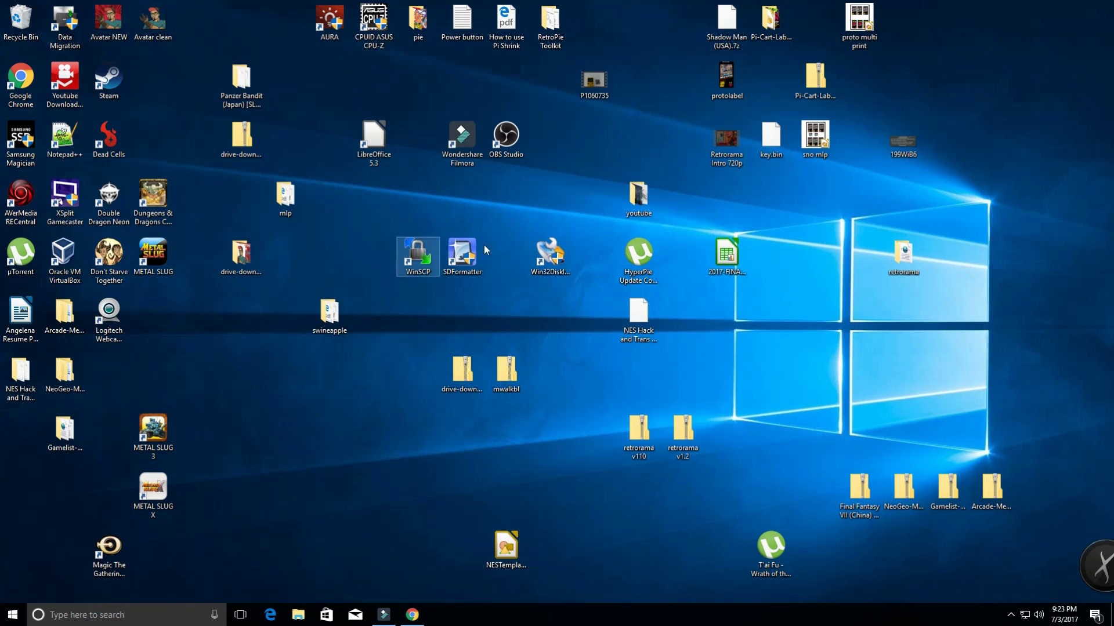
Step: Launch Win32 Disk Imager and check that the Device dropdown offers [F:\]
{"action": "left_click", "coordinate": [552, 254]}
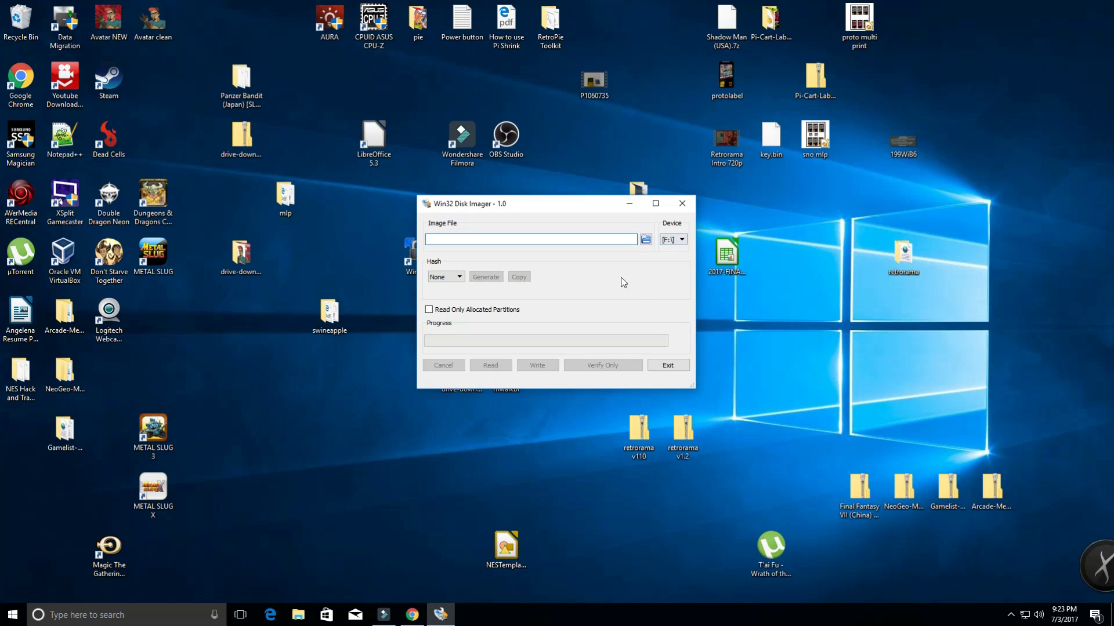
{"action": "left_click", "coordinate": [681, 240]}
{"action": "left_click", "coordinate": [682, 241]}
{"action": "left_click", "coordinate": [681, 243]}
{"action": "left_click", "coordinate": [680, 249]}
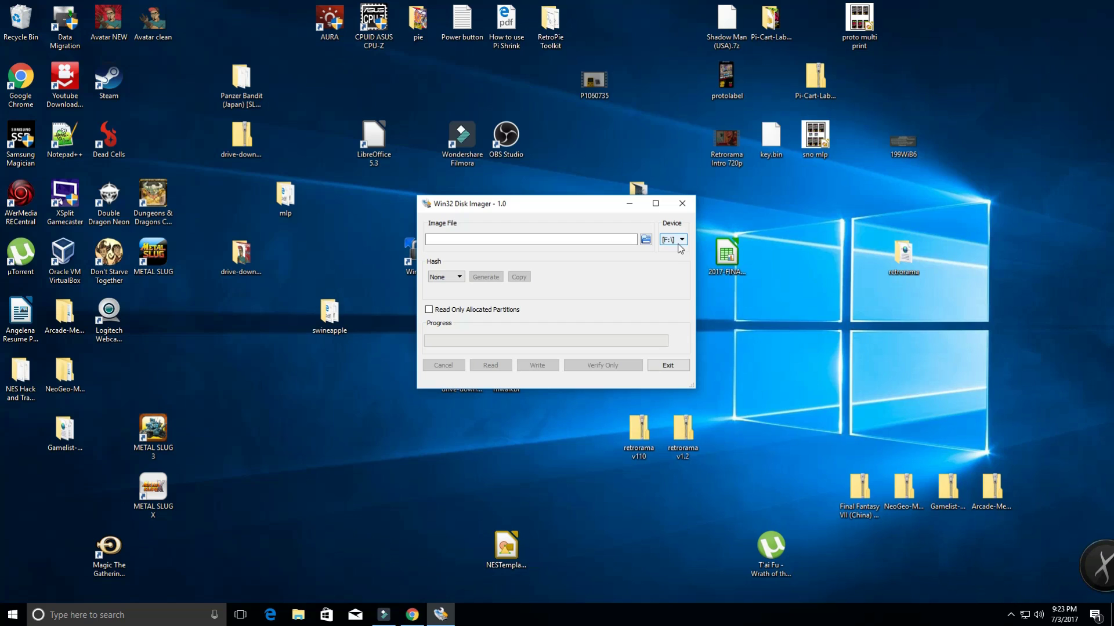
{"action": "left_click", "coordinate": [680, 248]}
{"action": "left_click", "coordinate": [677, 239]}
Step: Browse to New Volume (F:) > pi > images and load PSX2MLP.img as the image file
{"action": "left_click", "coordinate": [645, 240]}
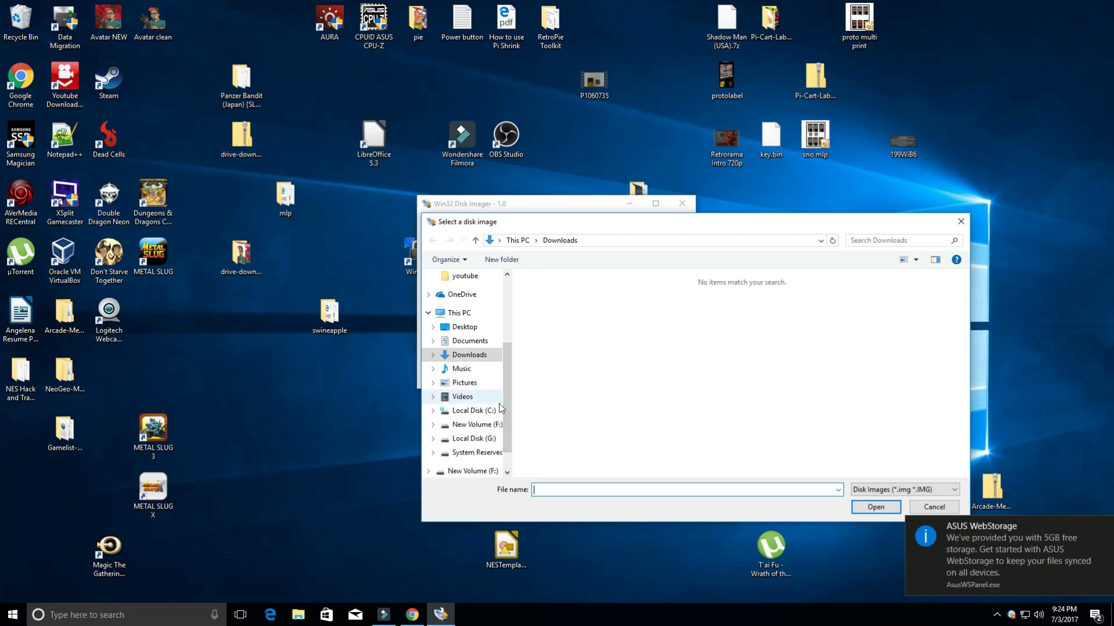
{"action": "left_click", "coordinate": [481, 428]}
{"action": "scroll", "coordinate": [580, 366], "scroll_direction": "down", "scroll_amount": 1}
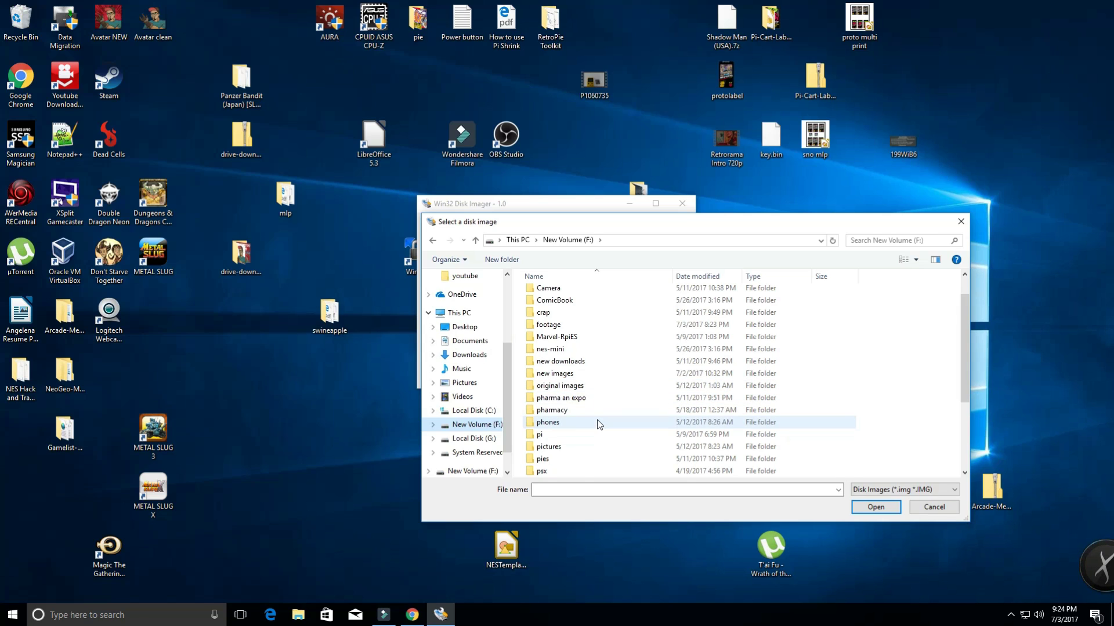
{"action": "scroll", "coordinate": [599, 425], "scroll_direction": "down", "scroll_amount": 1}
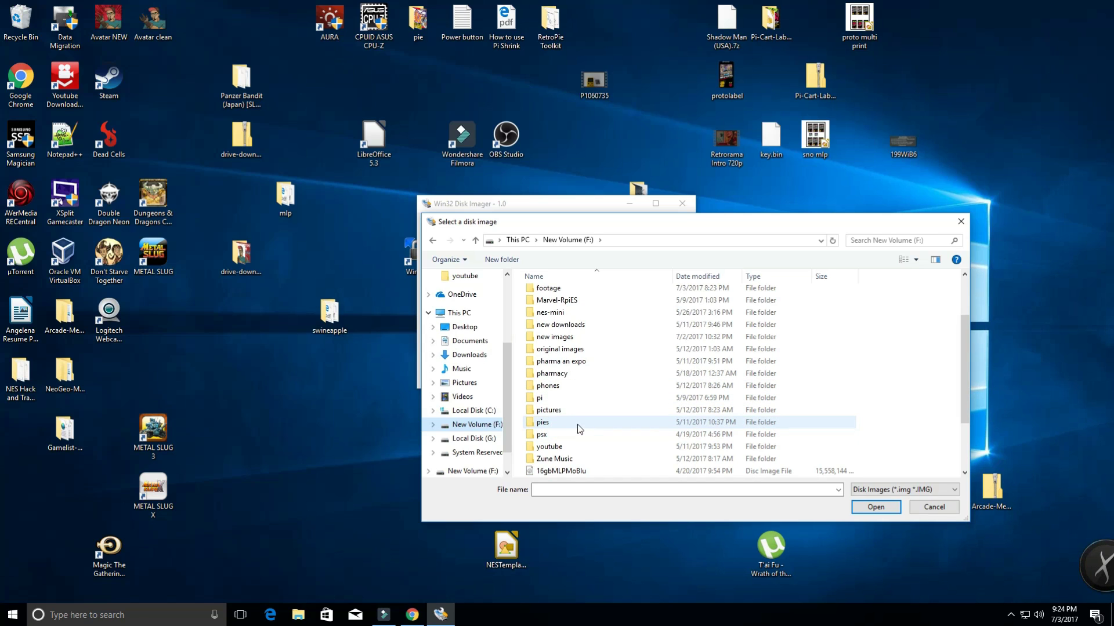
{"action": "double_click", "coordinate": [554, 398]}
{"action": "left_click", "coordinate": [549, 296]}
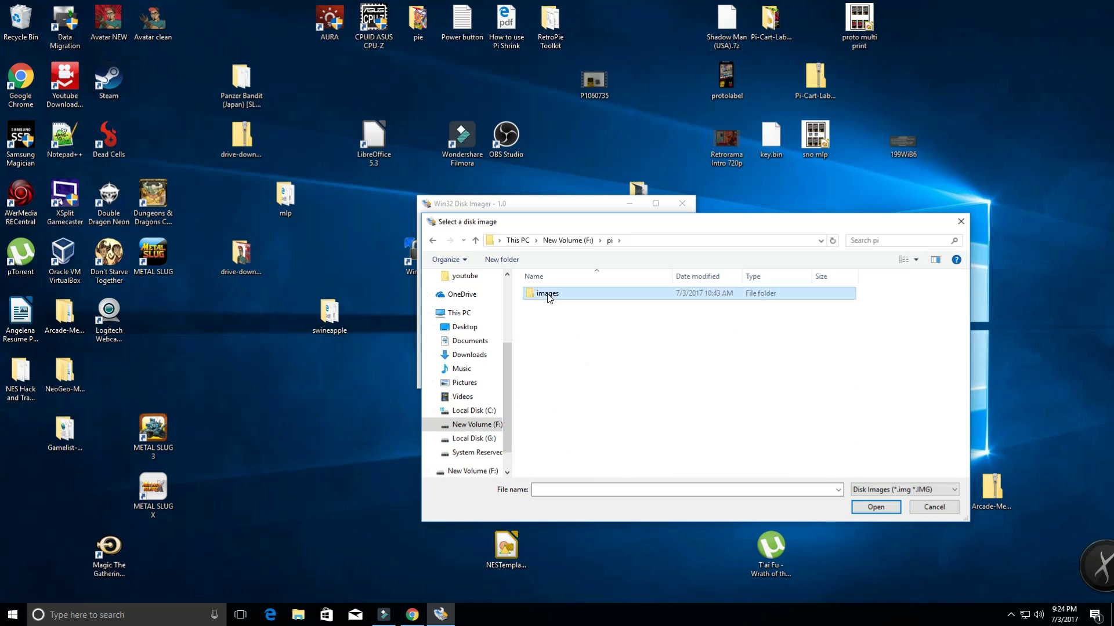
{"action": "double_click", "coordinate": [549, 296]}
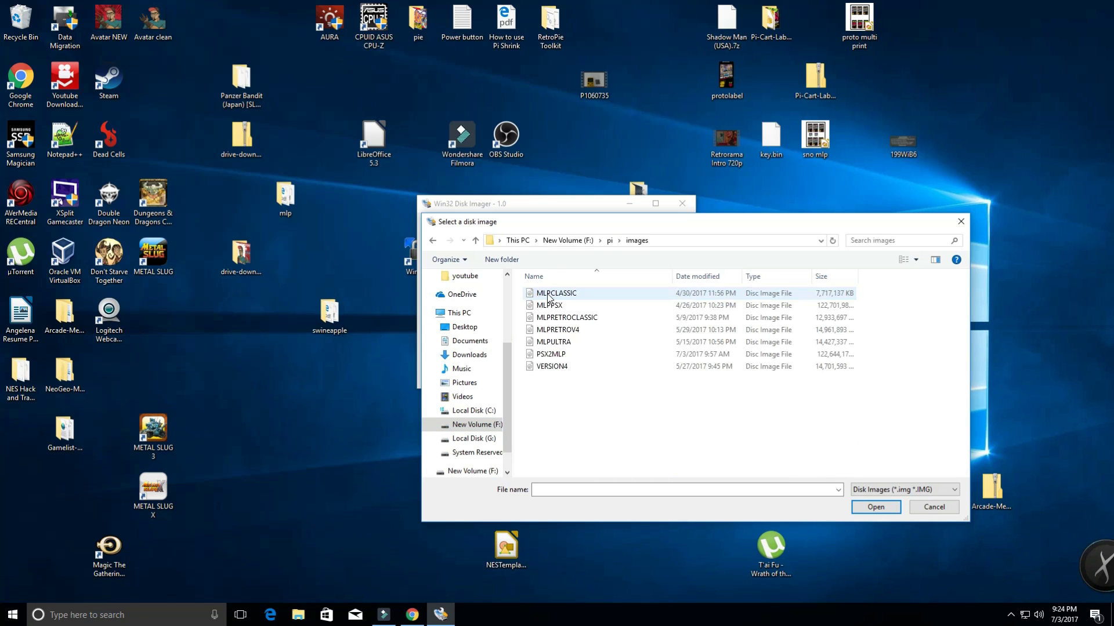
{"action": "left_click", "coordinate": [564, 358]}
{"action": "double_click", "coordinate": [563, 358]}
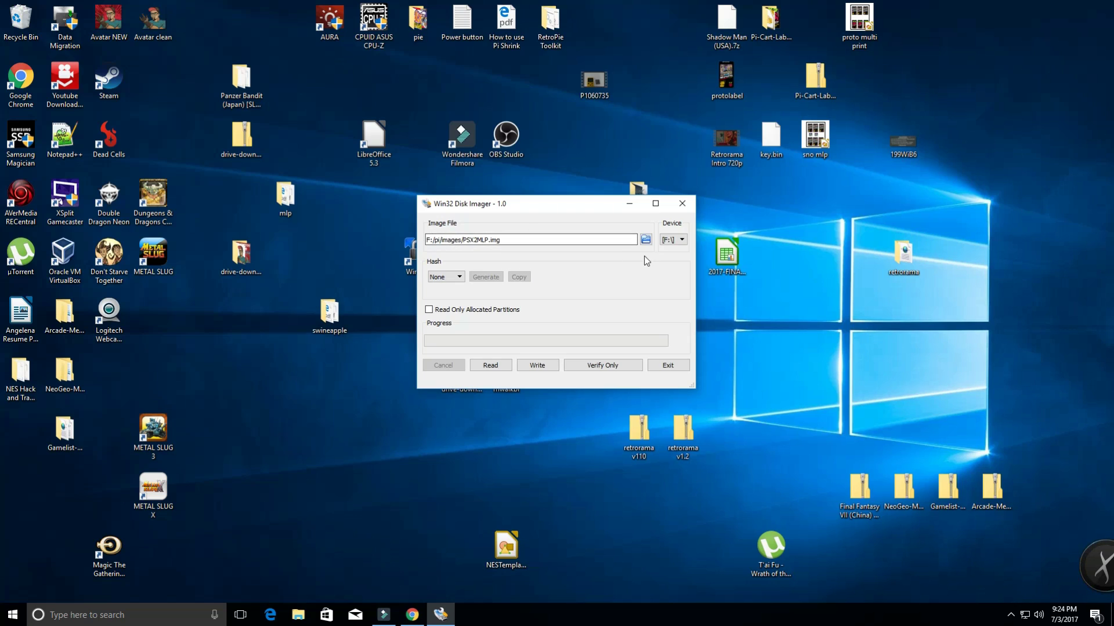
Step: Confirm [F:\] as the target device for writing the PSX2MLP image
{"action": "left_click", "coordinate": [680, 242]}
{"action": "left_click", "coordinate": [674, 252]}
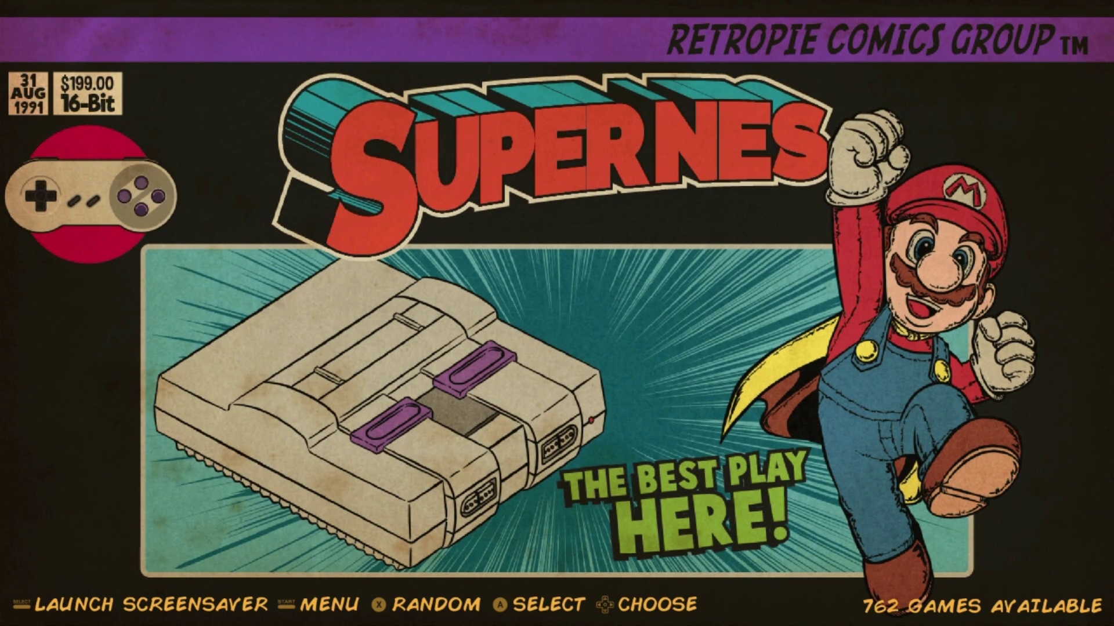
Step: Run controller input configuration from the main menu and finish mapping gamepad 1
{"action": "key", "text": "Return"}
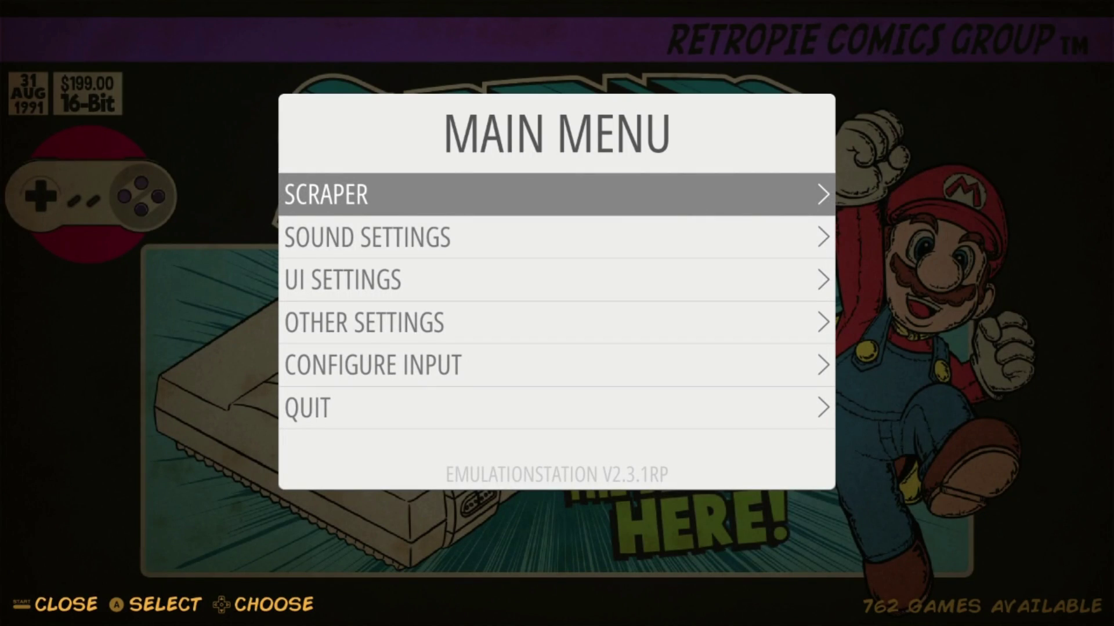
{"action": "key", "text": "Down"}
{"action": "key", "text": "Down"}
{"action": "key", "text": "Down"}
{"action": "key", "text": "Down"}
{"action": "key", "text": "Return"}
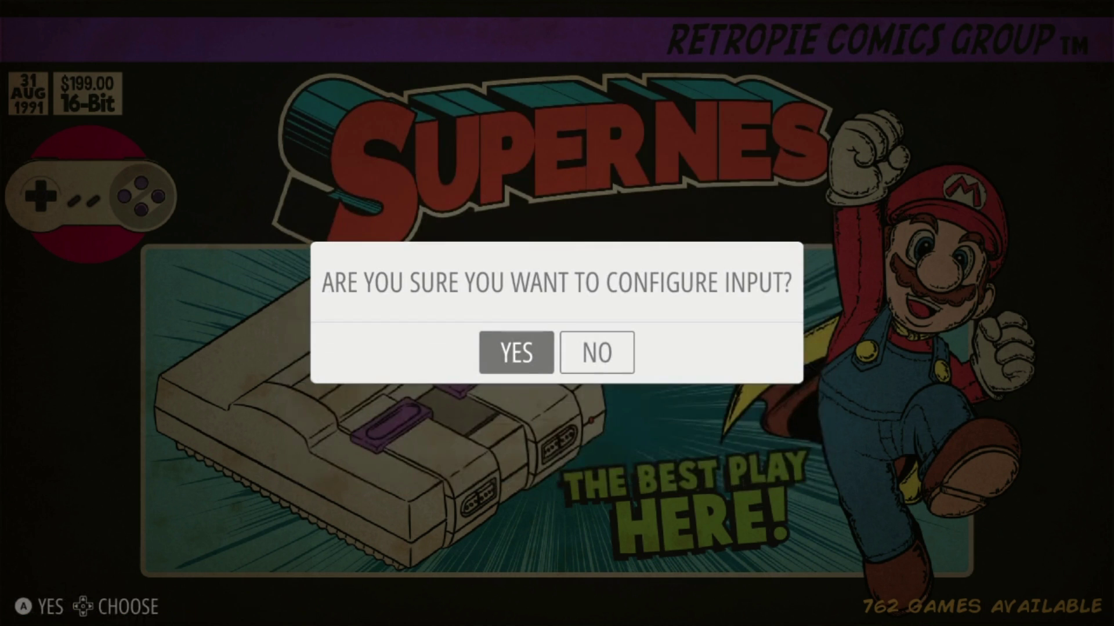
{"action": "key", "text": "Return"}
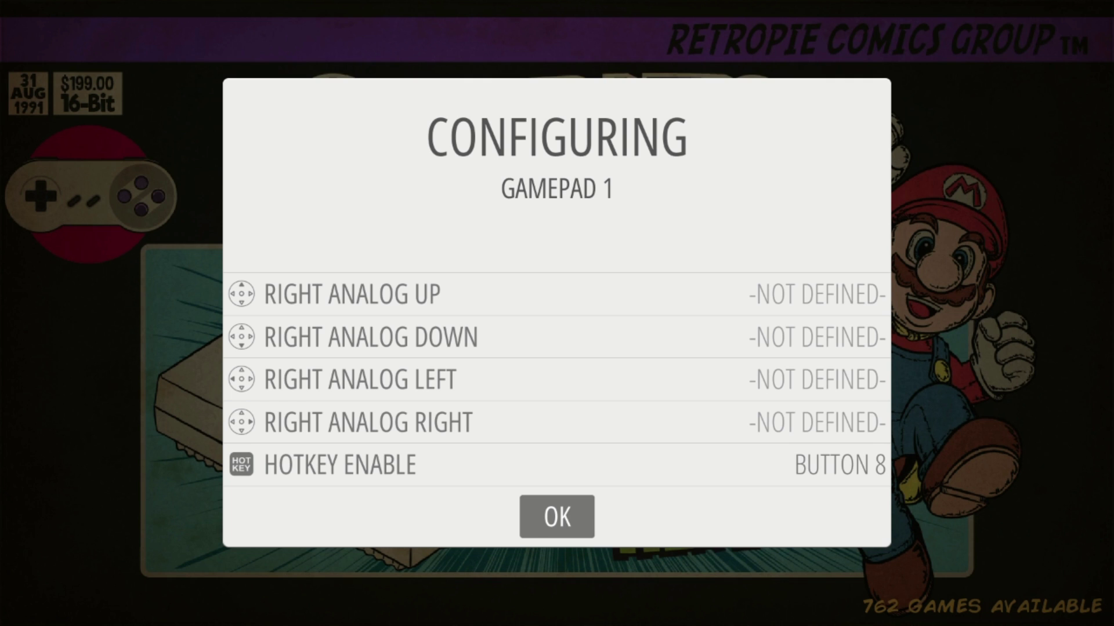
{"action": "key", "text": "Return"}
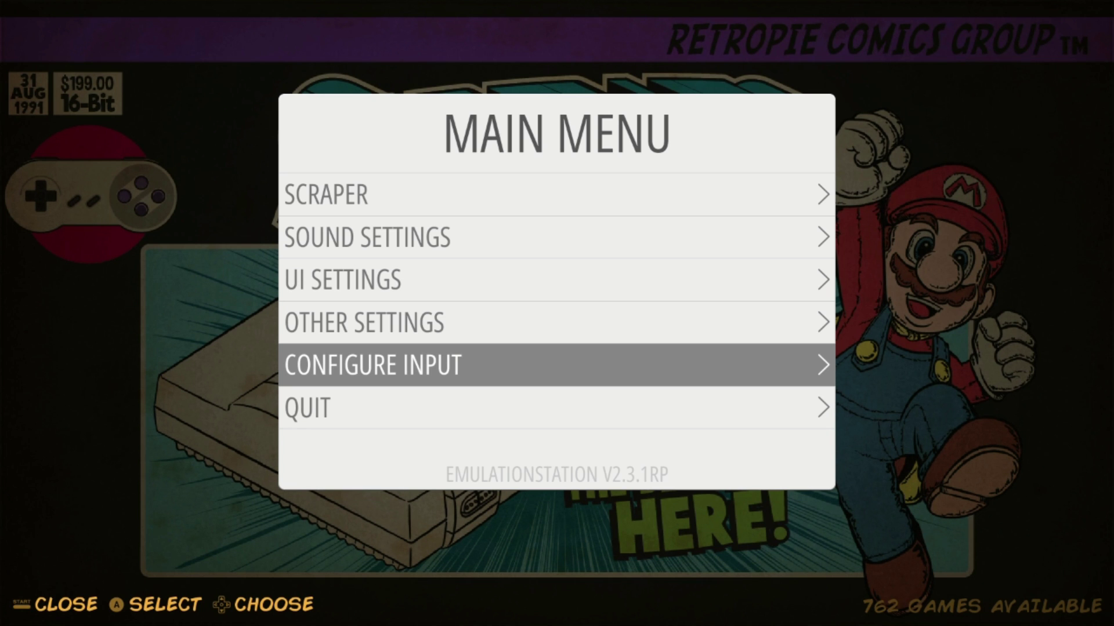
Step: Close the main menu and move the system carousel to RetroPie
{"action": "key", "text": "Escape"}
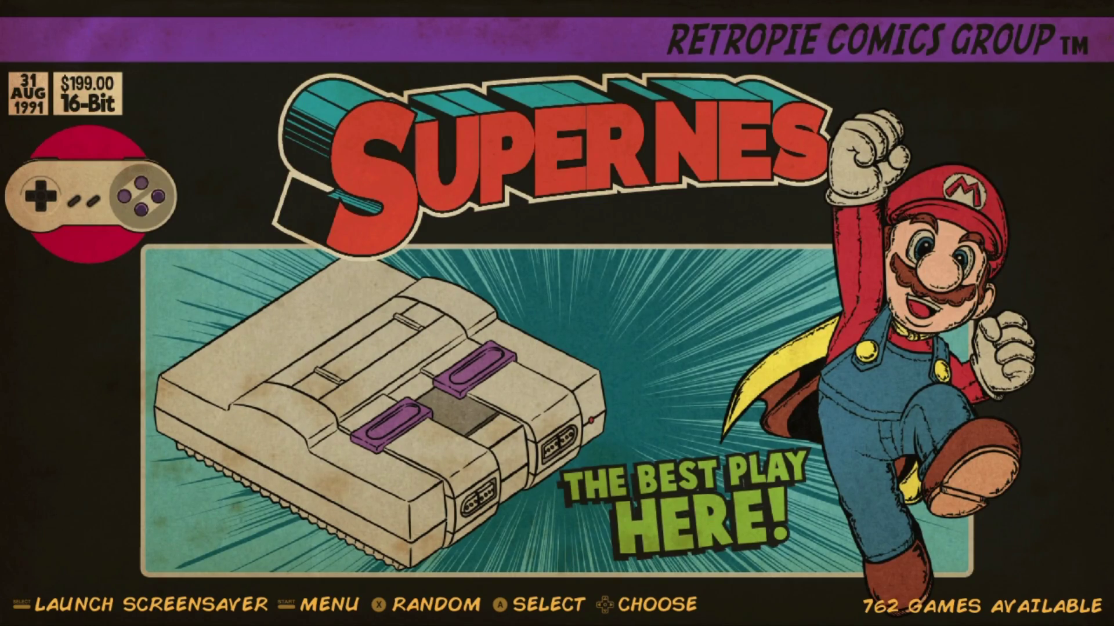
{"action": "key", "text": "Left"}
{"action": "key", "text": "Left"}
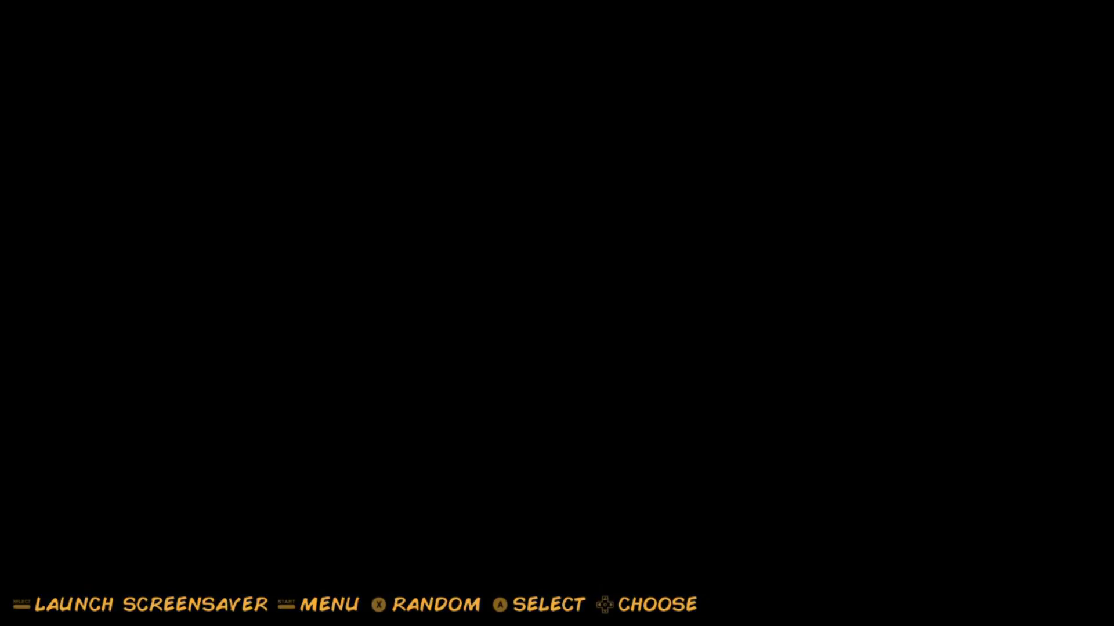
{"action": "key", "text": "Left"}
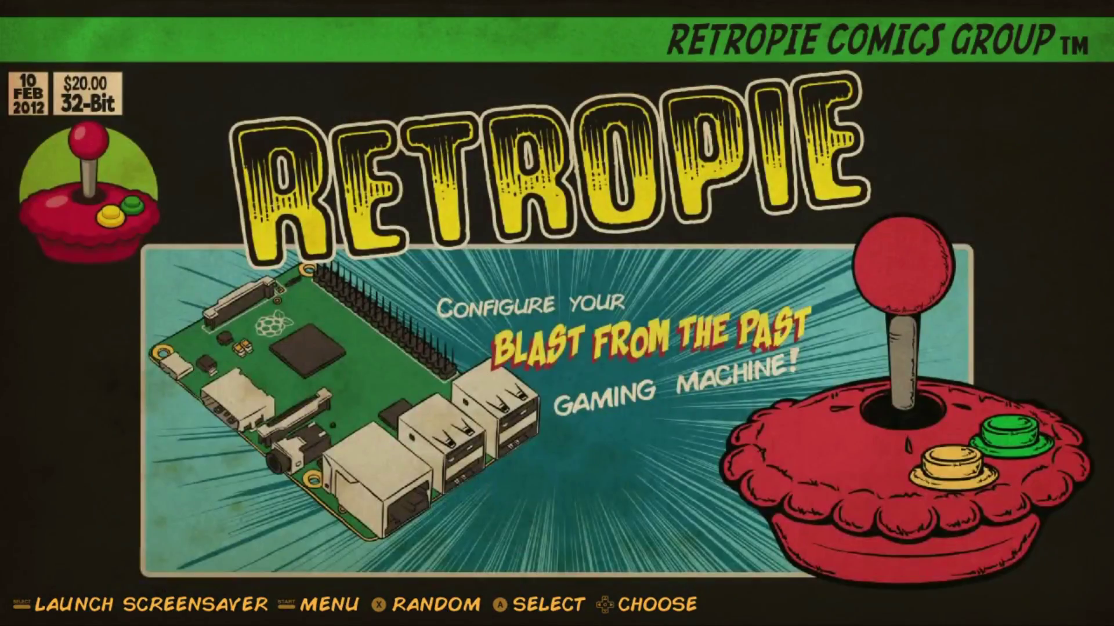
Step: Open the RetroPie configuration tools and launch the WiFi tool
{"action": "key", "text": "Left"}
{"action": "key", "text": "Right"}
{"action": "key", "text": "Return"}
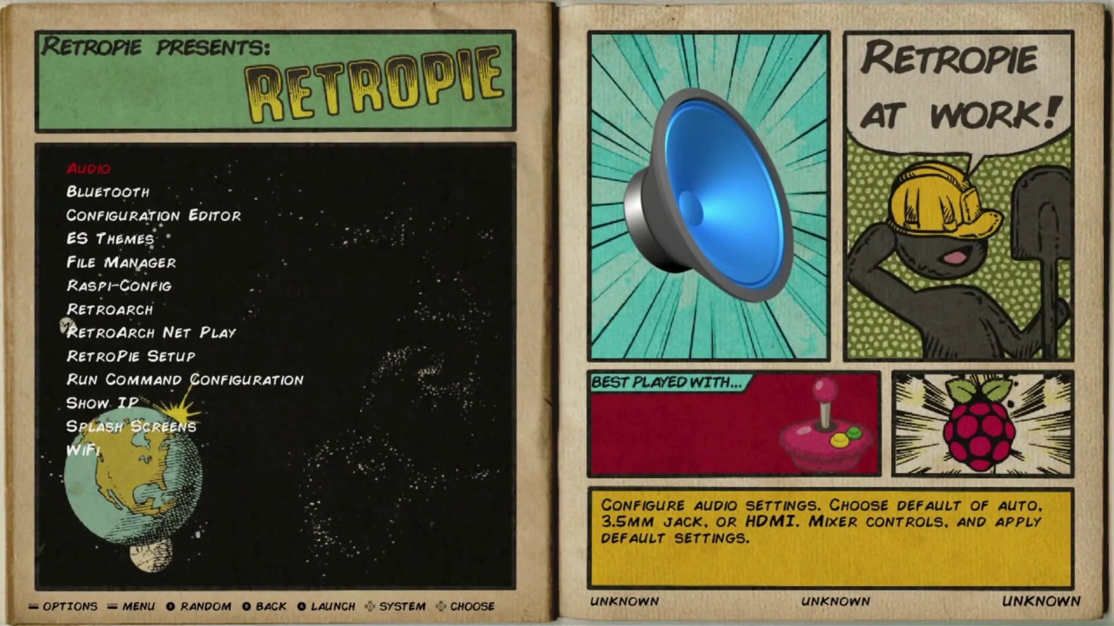
{"action": "key", "text": "Down"}
{"action": "key", "text": "Down"}
{"action": "key", "text": "Down"}
{"action": "key", "text": "Down"}
{"action": "key", "text": "Down"}
{"action": "key", "text": "Down"}
{"action": "key", "text": "Down"}
{"action": "key", "text": "Down"}
{"action": "key", "text": "Down"}
{"action": "key", "text": "Down"}
{"action": "key", "text": "Down"}
{"action": "key", "text": "Down"}
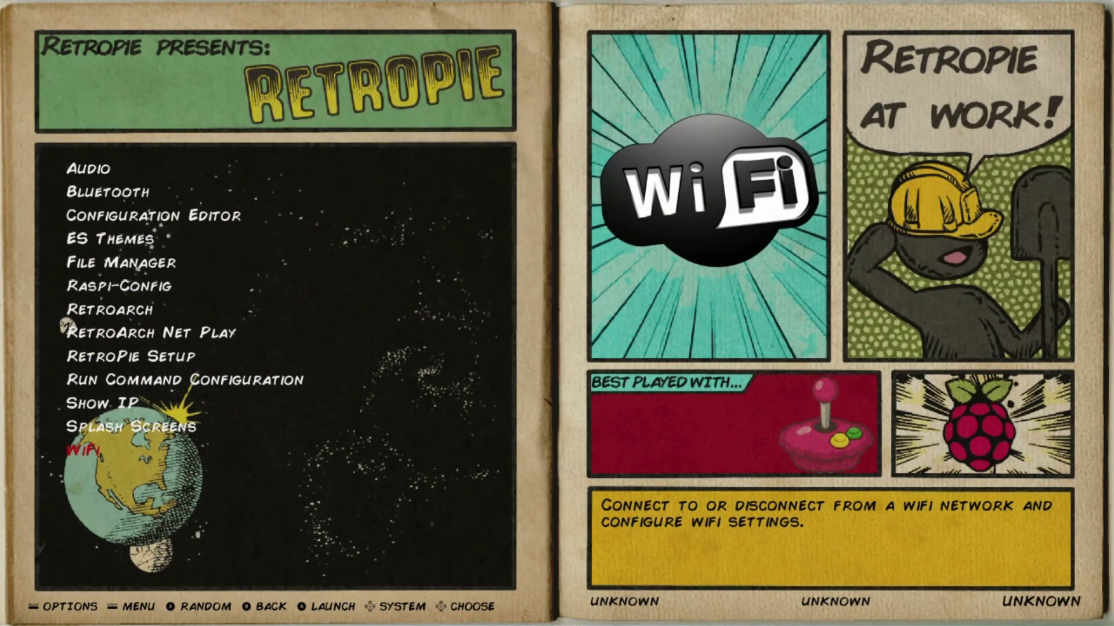
{"action": "key", "text": "Return"}
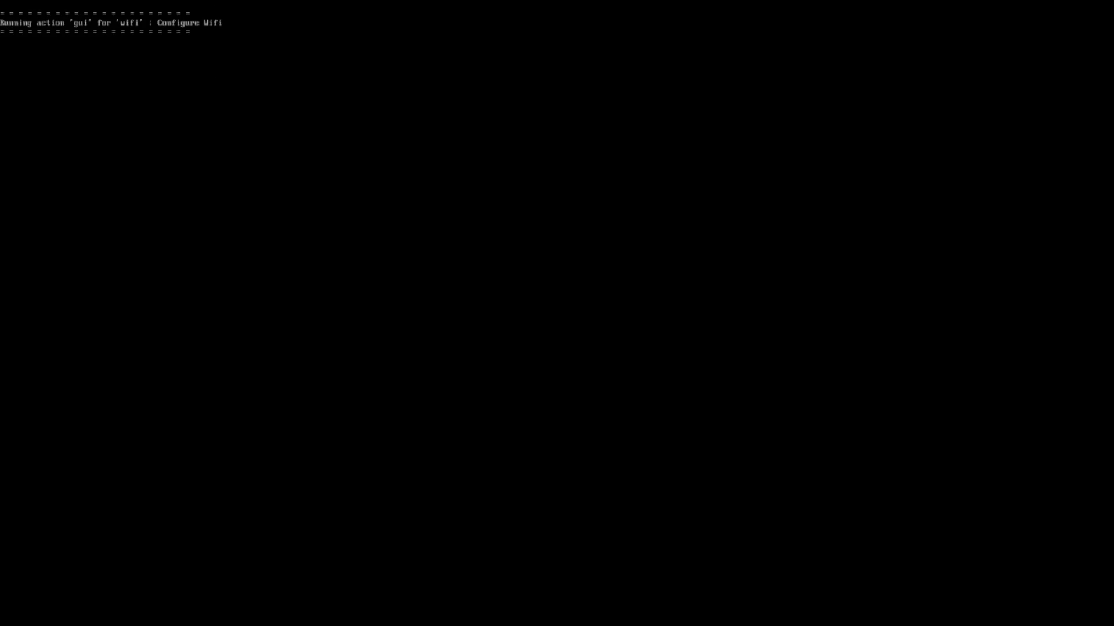
Step: View the available WiFi networks, cancel the choice, and exit Configure WiFi unchanged
{"action": "key", "text": "Down"}
{"action": "key", "text": "Up"}
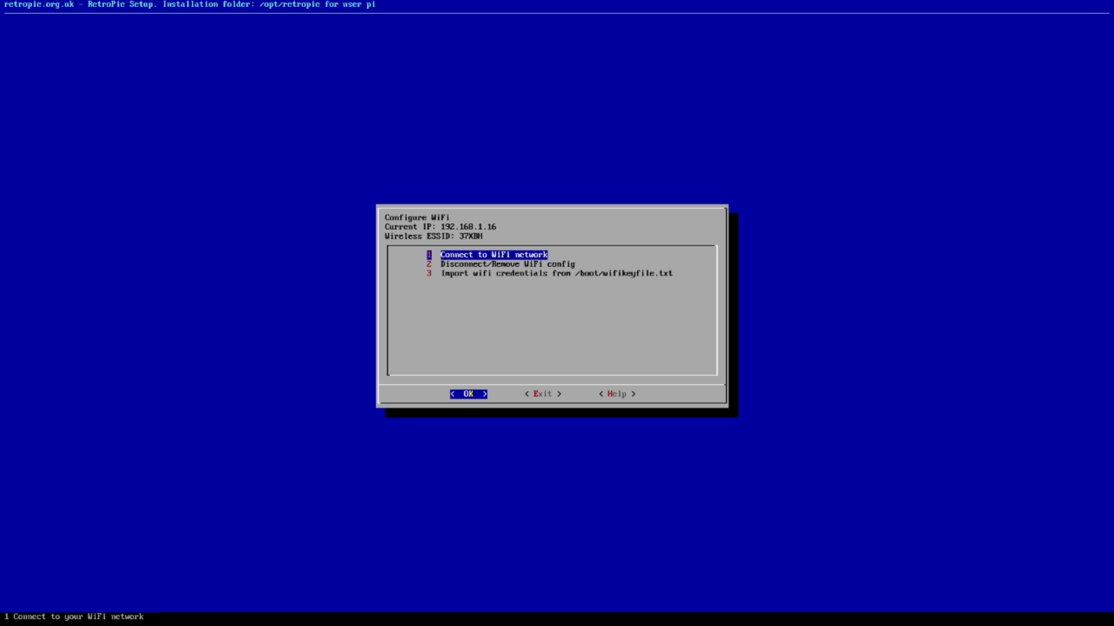
{"action": "key", "text": "Return"}
{"action": "key", "text": "Down"}
{"action": "key", "text": "Up"}
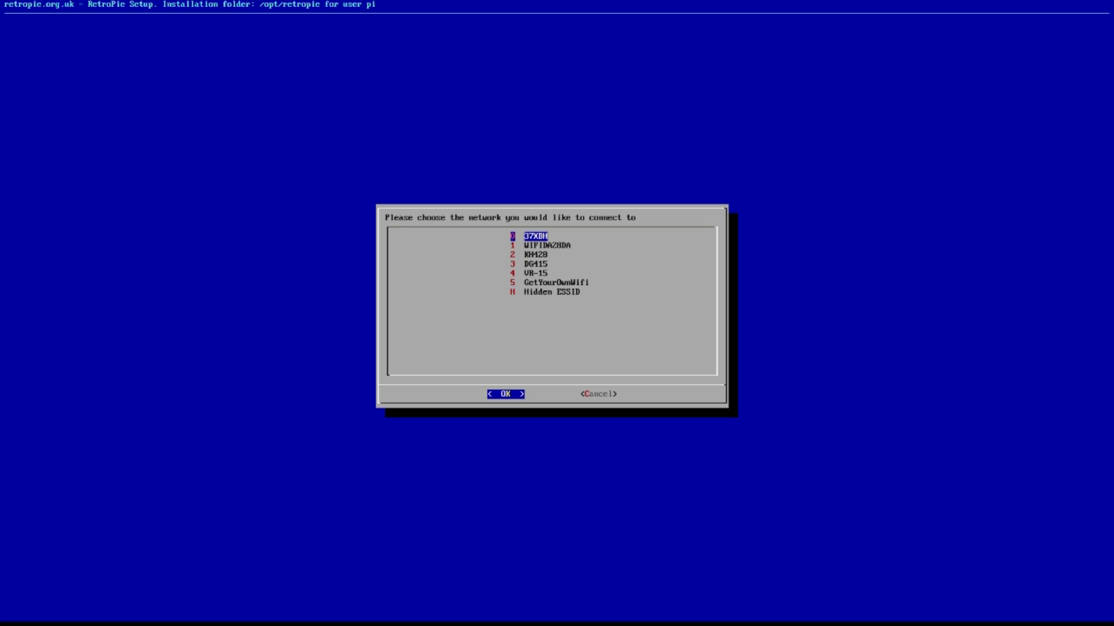
{"action": "key", "text": "Right"}
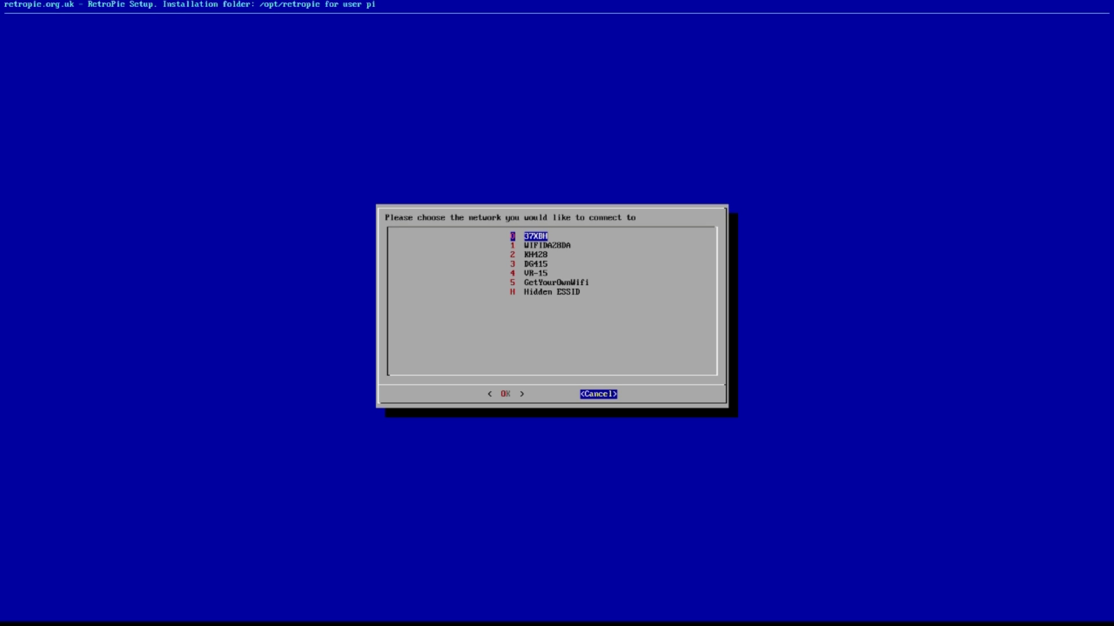
{"action": "key", "text": "Return"}
{"action": "key", "text": "Right"}
{"action": "key", "text": "Return"}
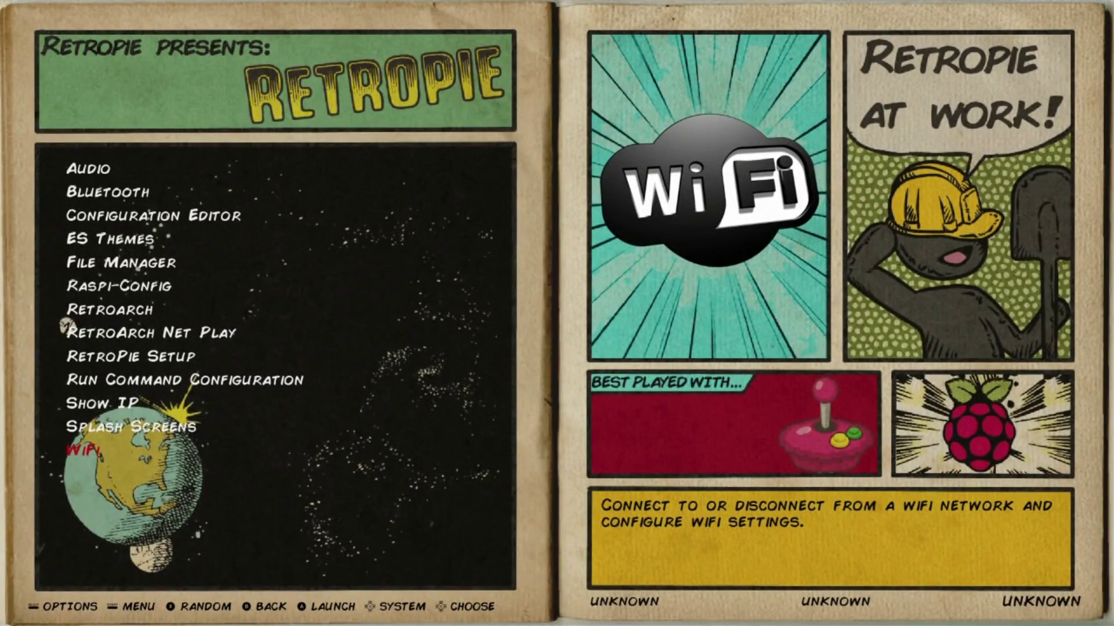
Step: Move up to ES Themes in the RetroPie list and launch the theme manager
{"action": "key", "text": "Up"}
{"action": "key", "text": "Up"}
{"action": "key", "text": "Up"}
{"action": "key", "text": "Up"}
{"action": "key", "text": "Up"}
{"action": "key", "text": "Up"}
{"action": "key", "text": "Up"}
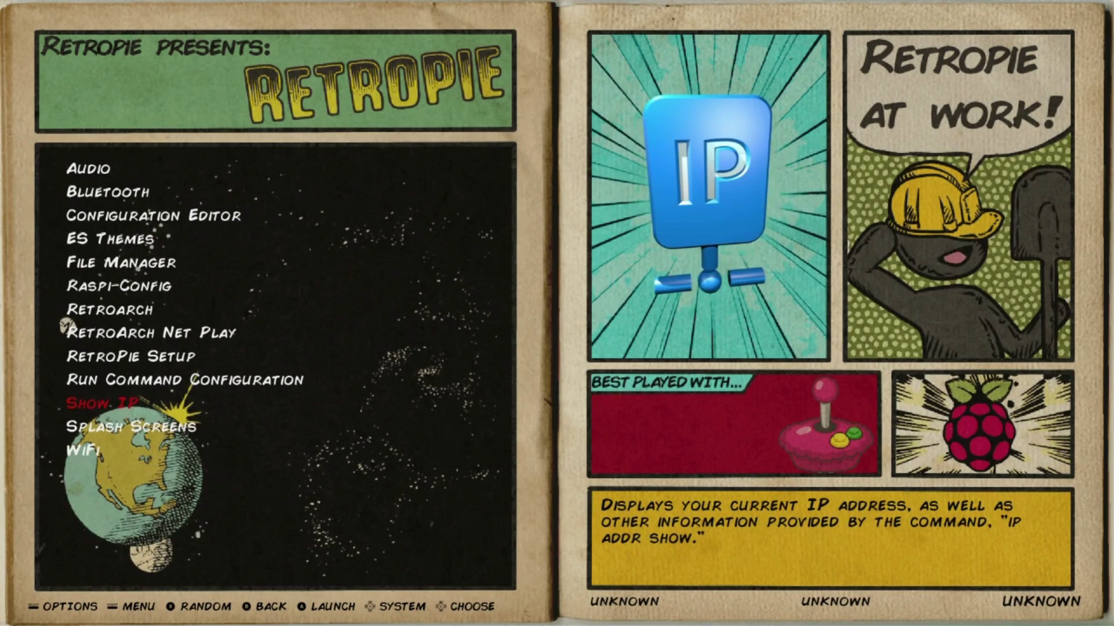
{"action": "key", "text": "Up"}
{"action": "key", "text": "Up"}
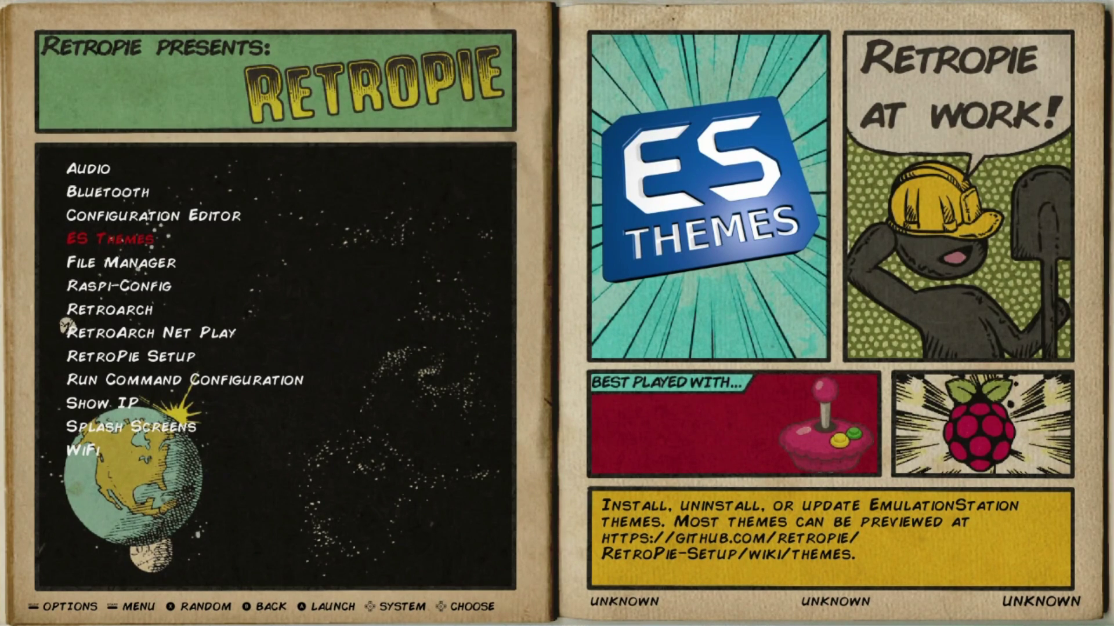
{"action": "key", "text": "Return"}
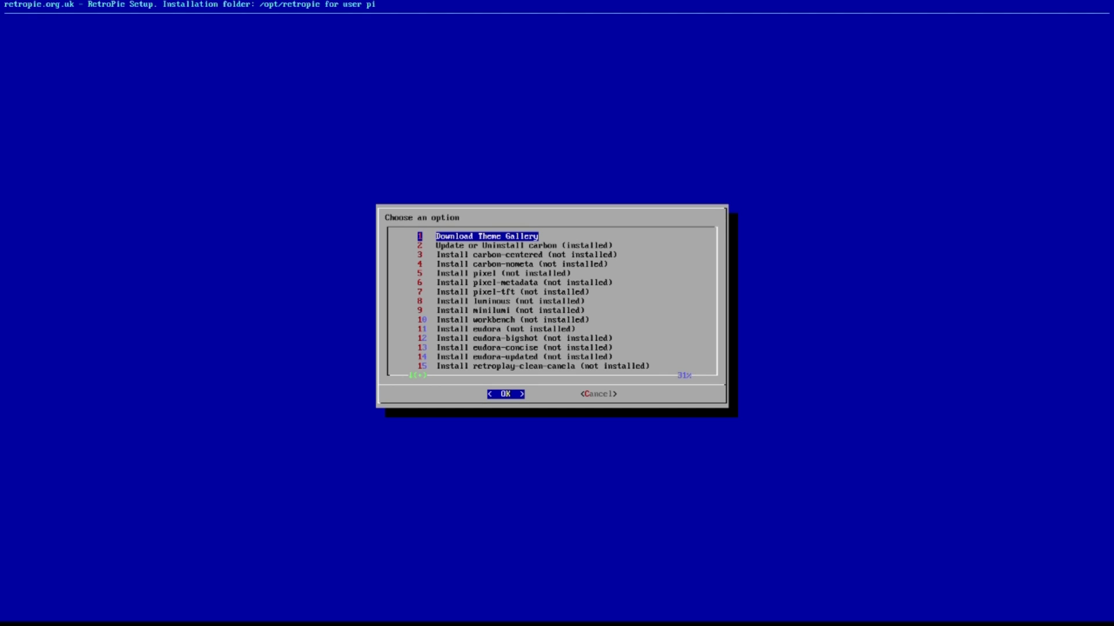
Step: Scroll the theme list past nes-mini, steampunk and hurstyblue to Retrorama, then focus Cancel
{"action": "key", "text": "Down"}
{"action": "key", "text": "Down"}
{"action": "key", "text": "Down"}
{"action": "key", "text": "Down"}
{"action": "key", "text": "Down"}
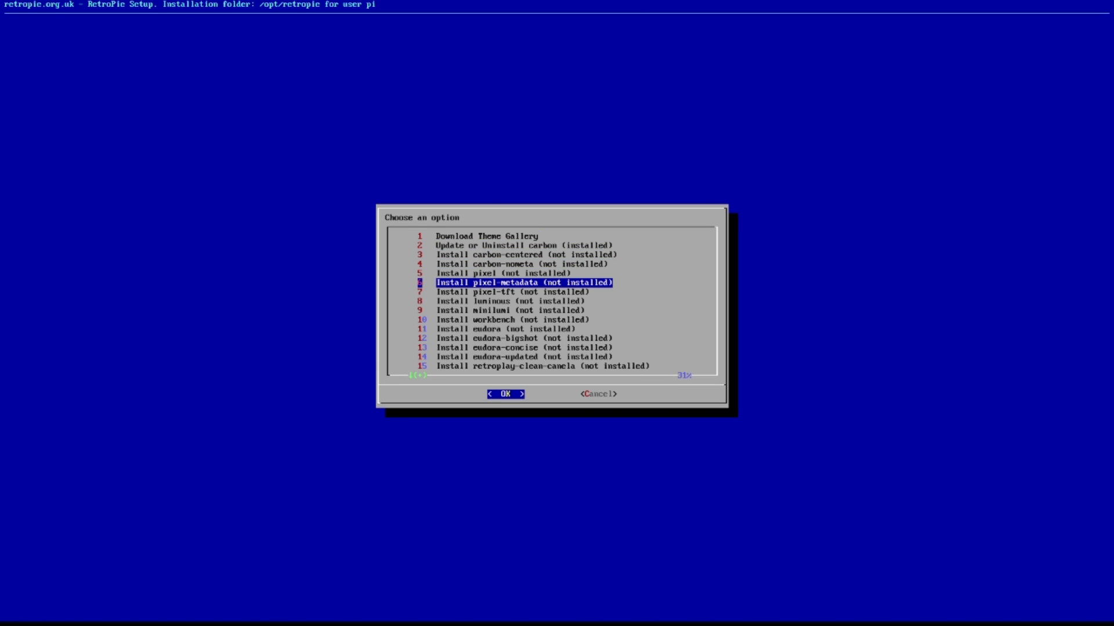
{"action": "key", "text": "Down"}
{"action": "key", "text": "Down"}
{"action": "key", "text": "Down"}
{"action": "key", "text": "Down"}
{"action": "key", "text": "Down"}
{"action": "key", "text": "Down"}
{"action": "key", "text": "Down"}
{"action": "key", "text": "Down"}
{"action": "key", "text": "Down"}
{"action": "key", "text": "Down"}
{"action": "key", "text": "Down"}
{"action": "key", "text": "Down"}
{"action": "key", "text": "Down"}
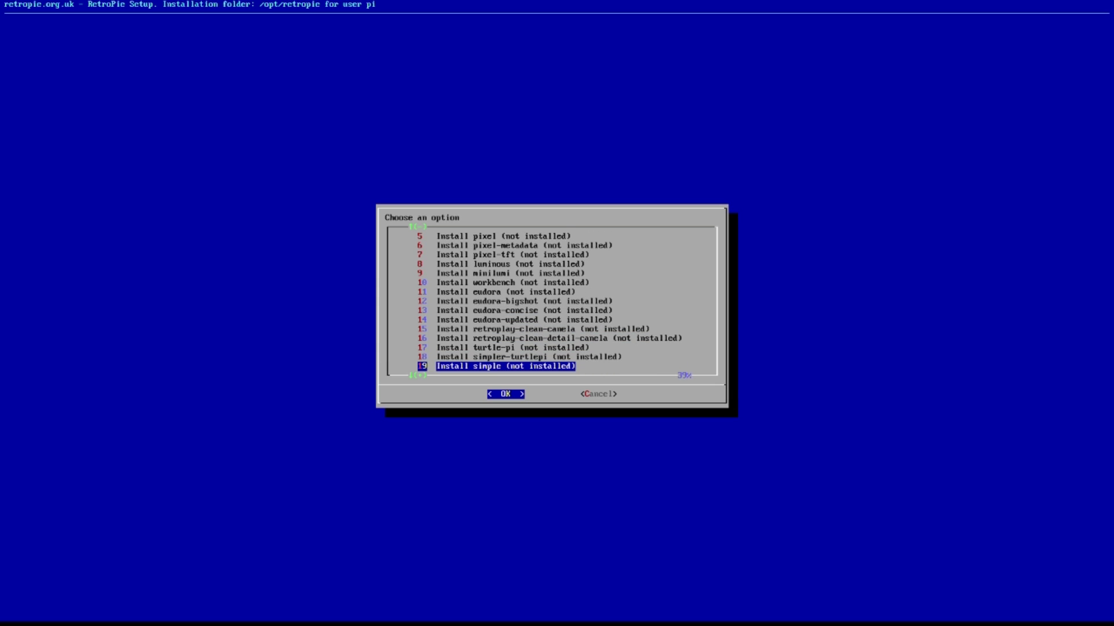
{"action": "key", "text": "Down"}
{"action": "key", "text": "Down"}
{"action": "key", "text": "Down"}
{"action": "key", "text": "Down"}
{"action": "key", "text": "Down"}
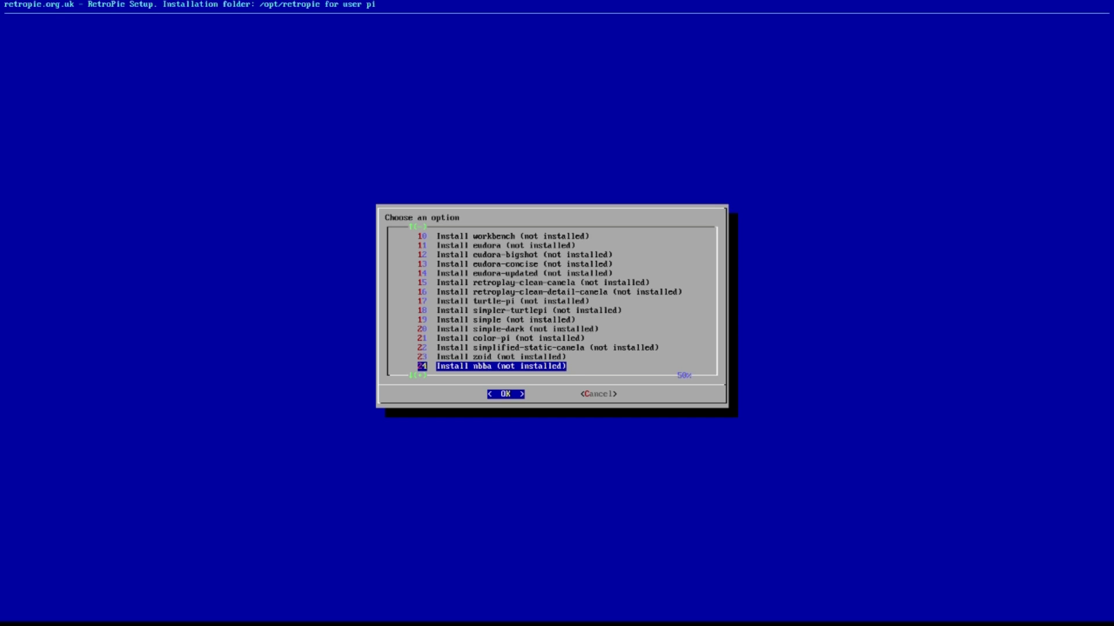
{"action": "key", "text": "Down"}
{"action": "key", "text": "Down"}
{"action": "key", "text": "Down"}
{"action": "key", "text": "Down"}
{"action": "key", "text": "Down"}
{"action": "key", "text": "Down"}
{"action": "key", "text": "Down"}
{"action": "key", "text": "Down"}
{"action": "key", "text": "Down"}
{"action": "key", "text": "Down"}
{"action": "key", "text": "Down"}
{"action": "key", "text": "Down"}
{"action": "key", "text": "Up"}
{"action": "key", "text": "Up"}
{"action": "key", "text": "Up"}
{"action": "key", "text": "Up"}
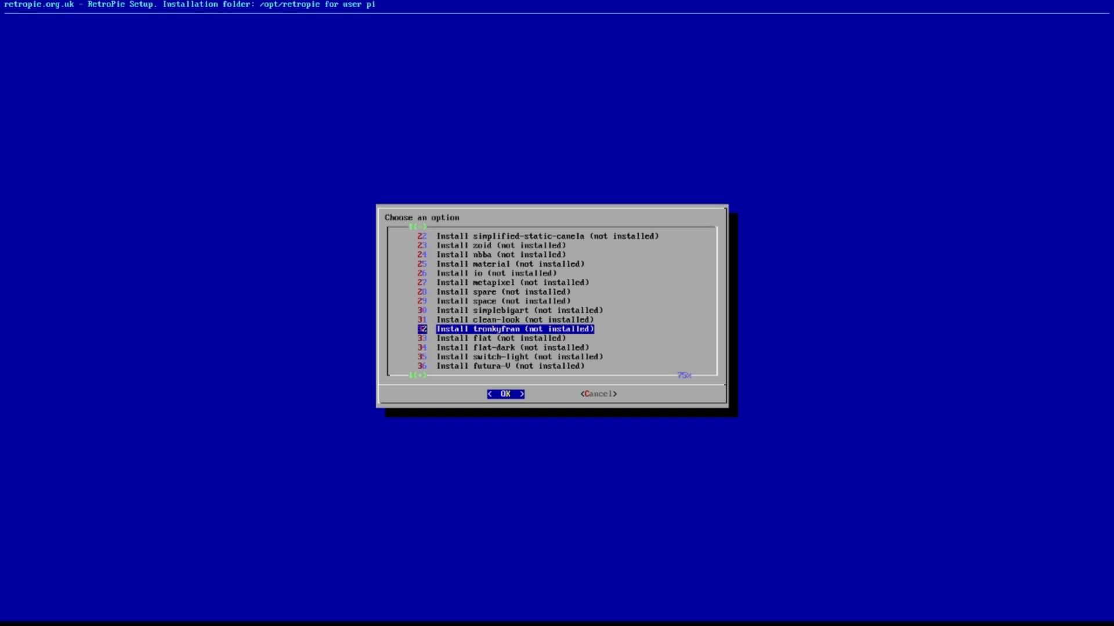
{"action": "key", "text": "Down"}
{"action": "key", "text": "Down"}
{"action": "key", "text": "Down"}
{"action": "key", "text": "Down"}
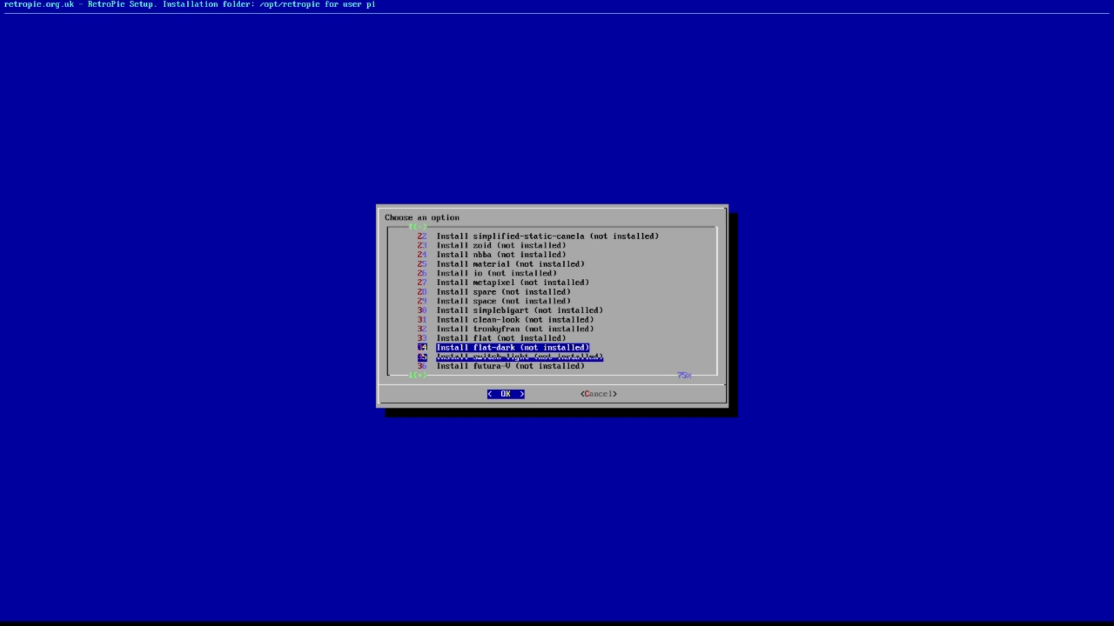
{"action": "key", "text": "Down"}
{"action": "key", "text": "Down"}
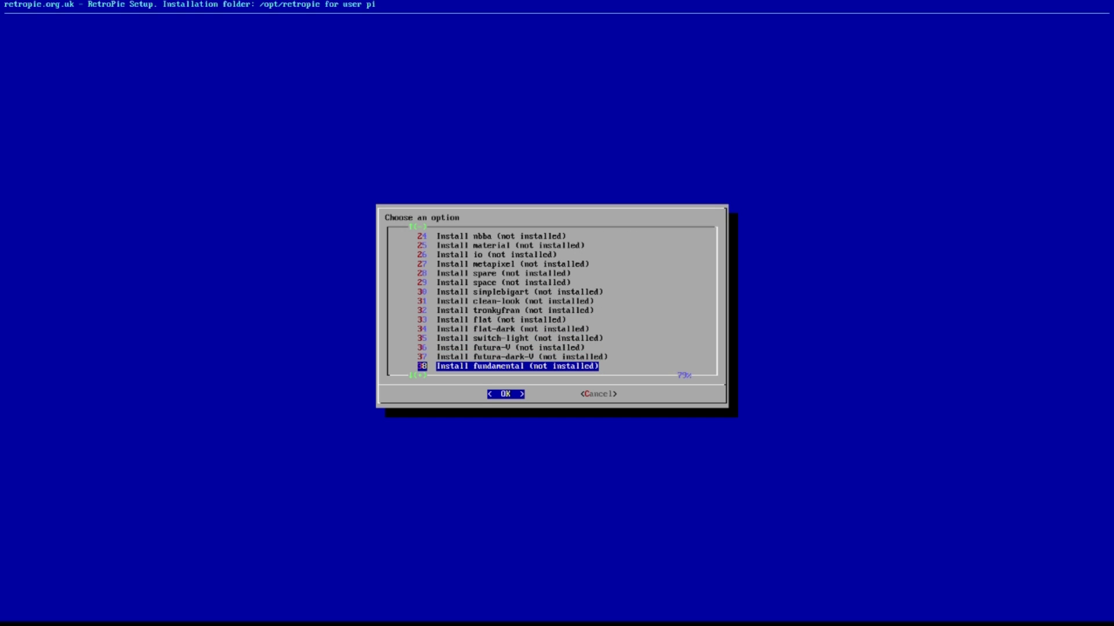
{"action": "key", "text": "Down"}
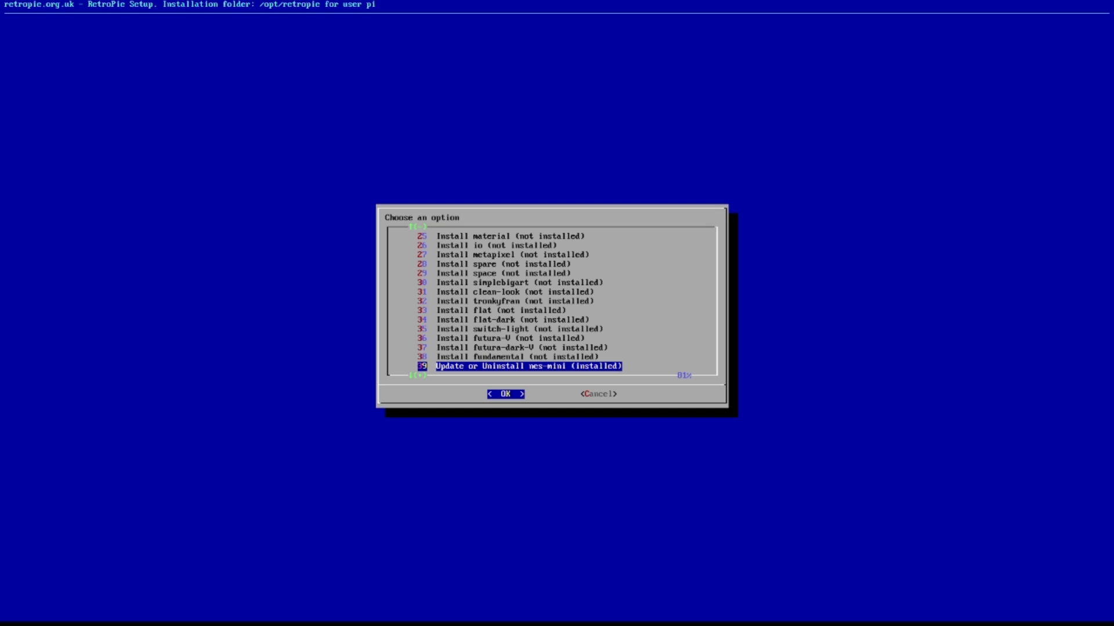
{"action": "key", "text": "Down"}
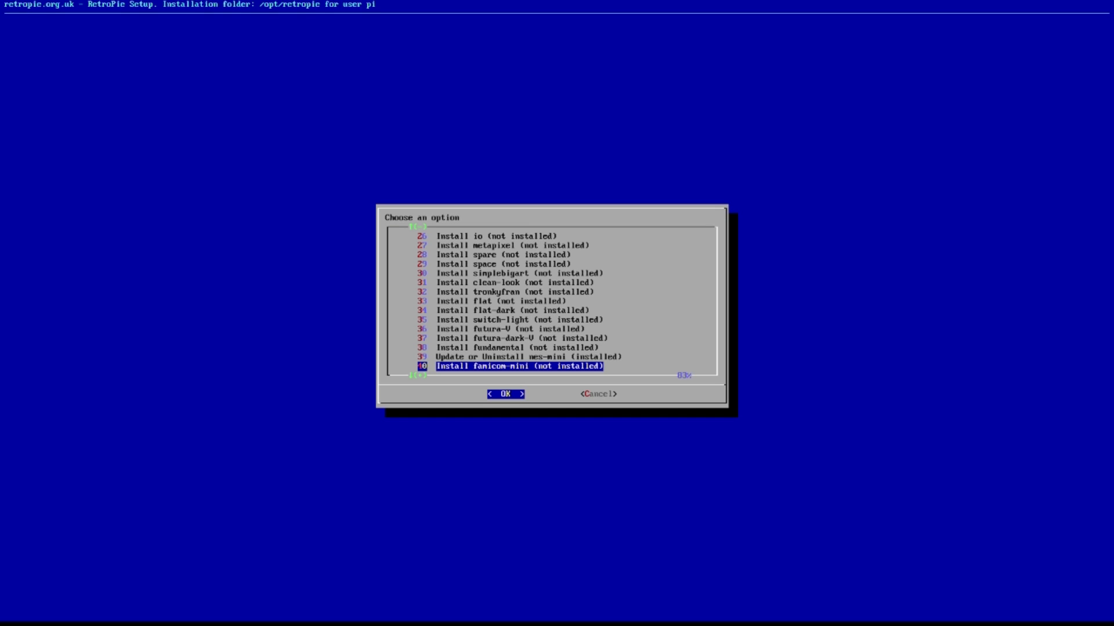
{"action": "key", "text": "Down"}
{"action": "key", "text": "Down"}
{"action": "key", "text": "Down"}
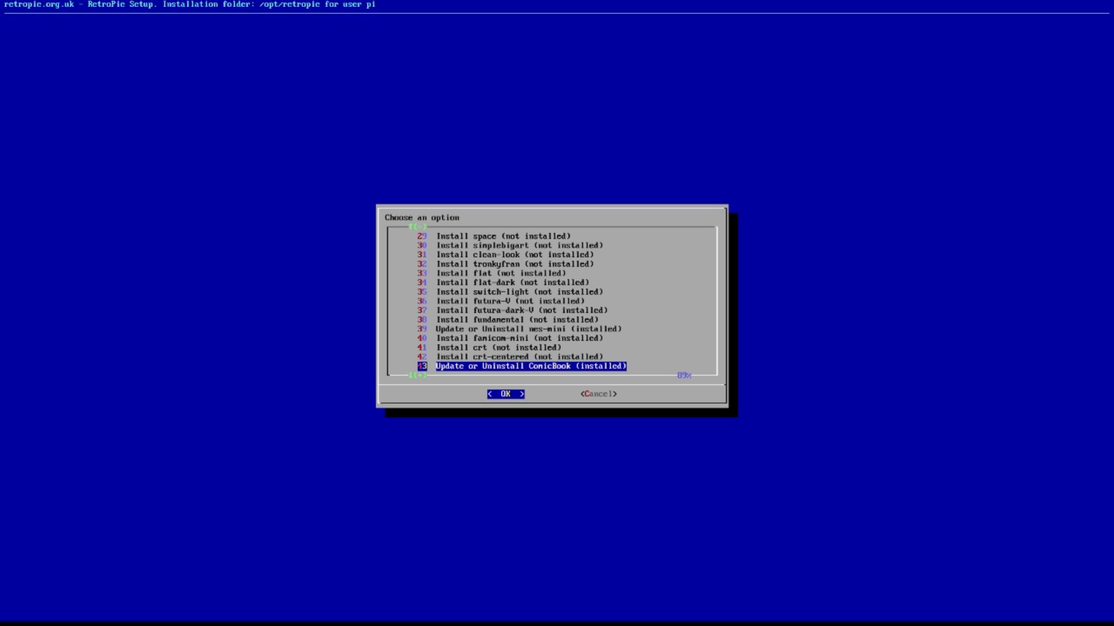
{"action": "key", "text": "Down"}
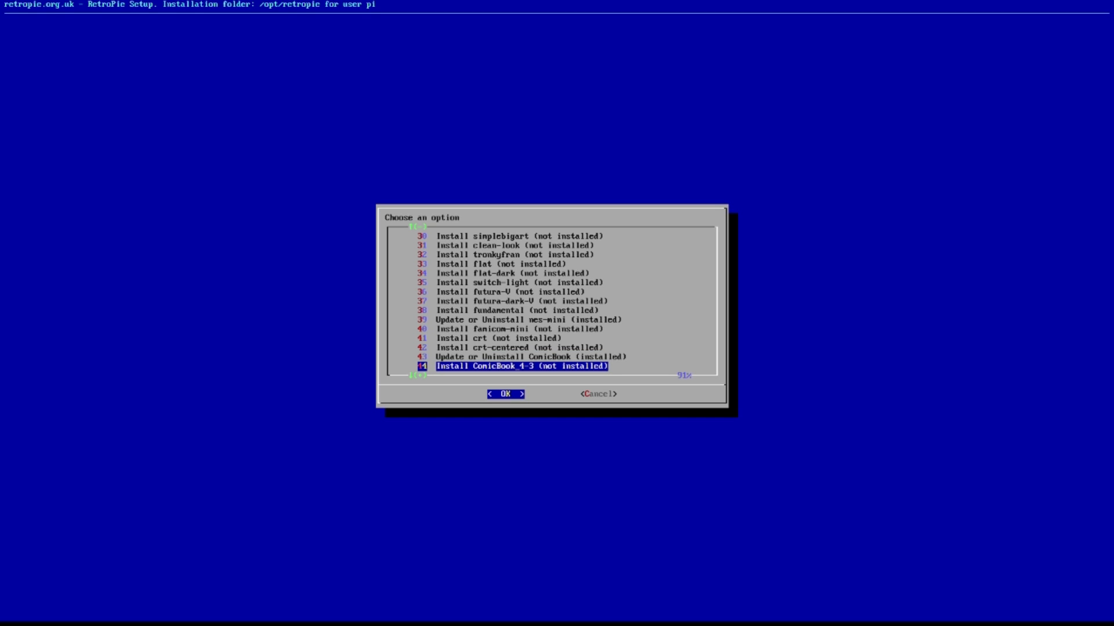
{"action": "key", "text": "Down"}
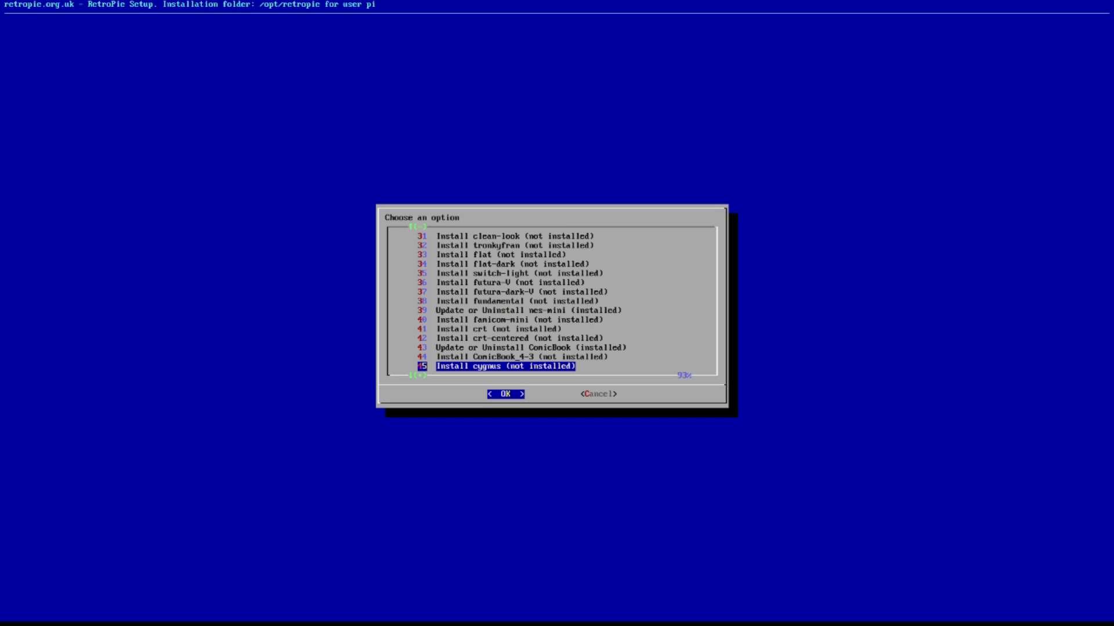
{"action": "key", "text": "Down"}
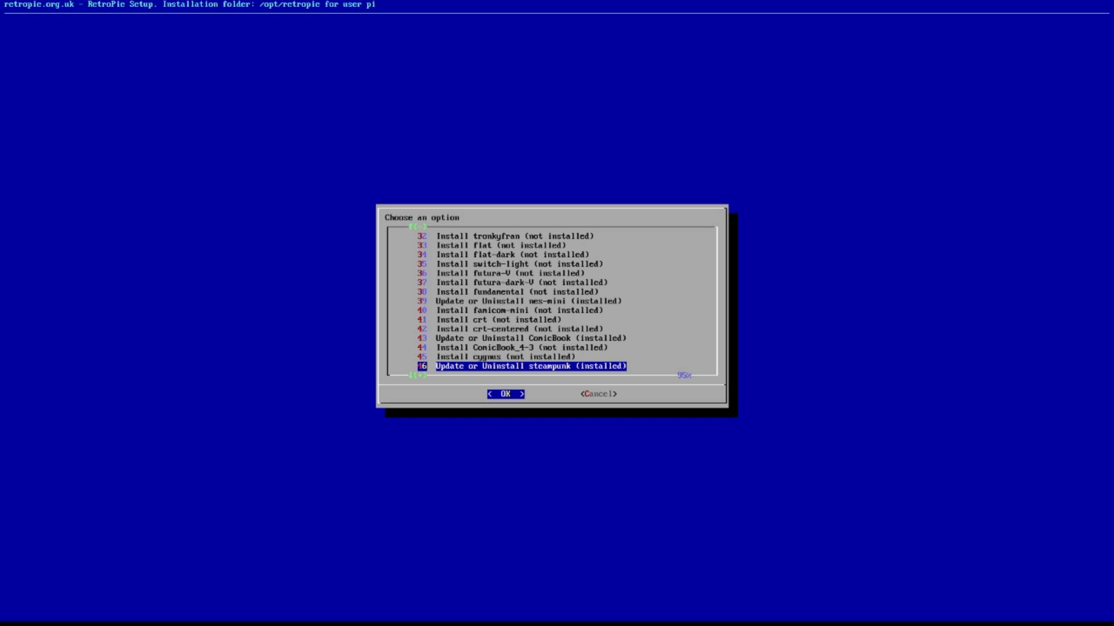
{"action": "key", "text": "Down"}
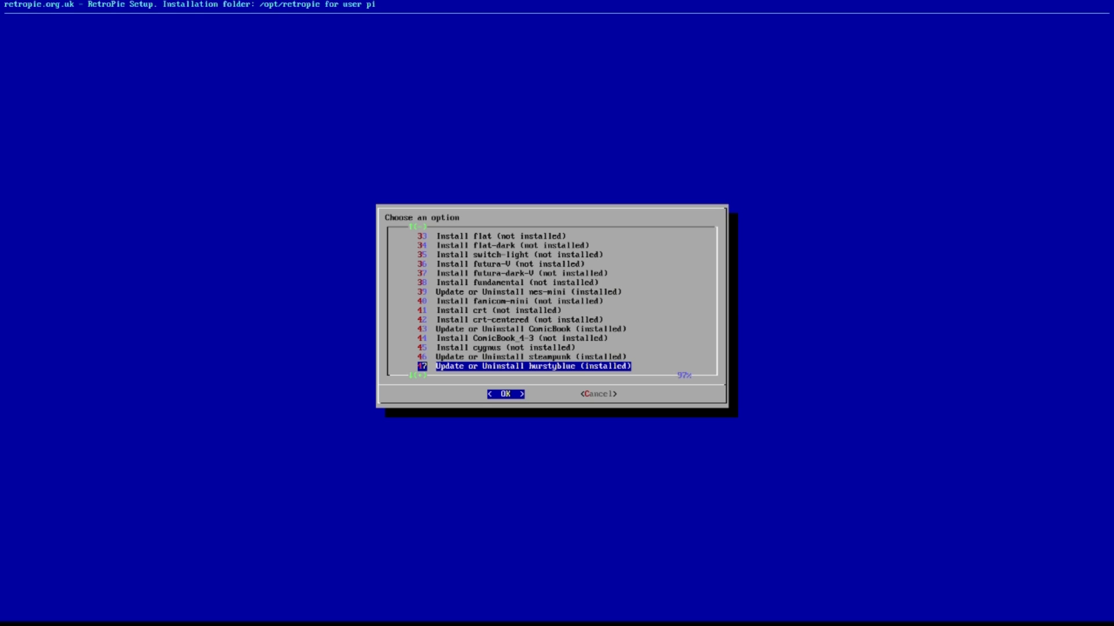
{"action": "key", "text": "Down"}
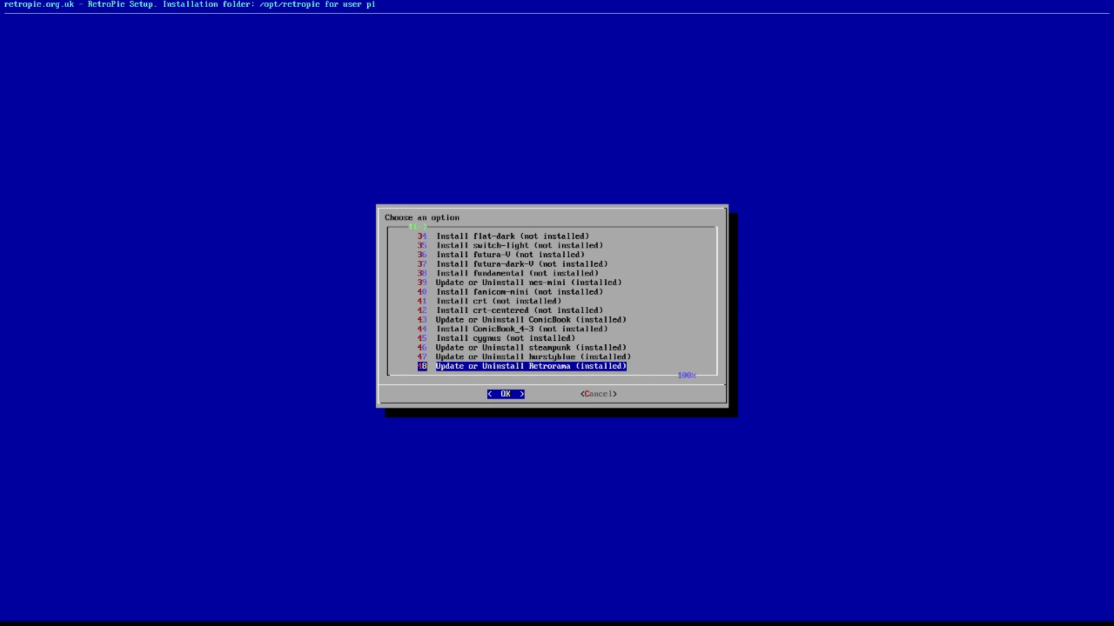
{"action": "key", "text": "Right"}
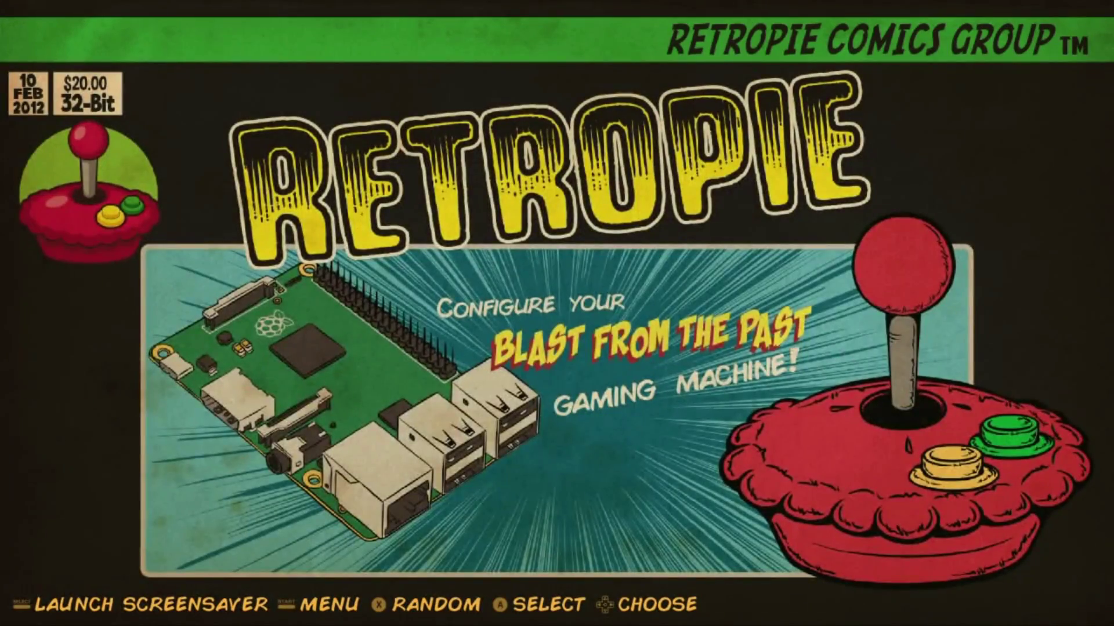
Step: Cycle the carousel between RetroPie, PlayStation and PC Engine in the comic-book theme
{"action": "key", "text": "Right"}
{"action": "key", "text": "Left"}
{"action": "key", "text": "Left"}
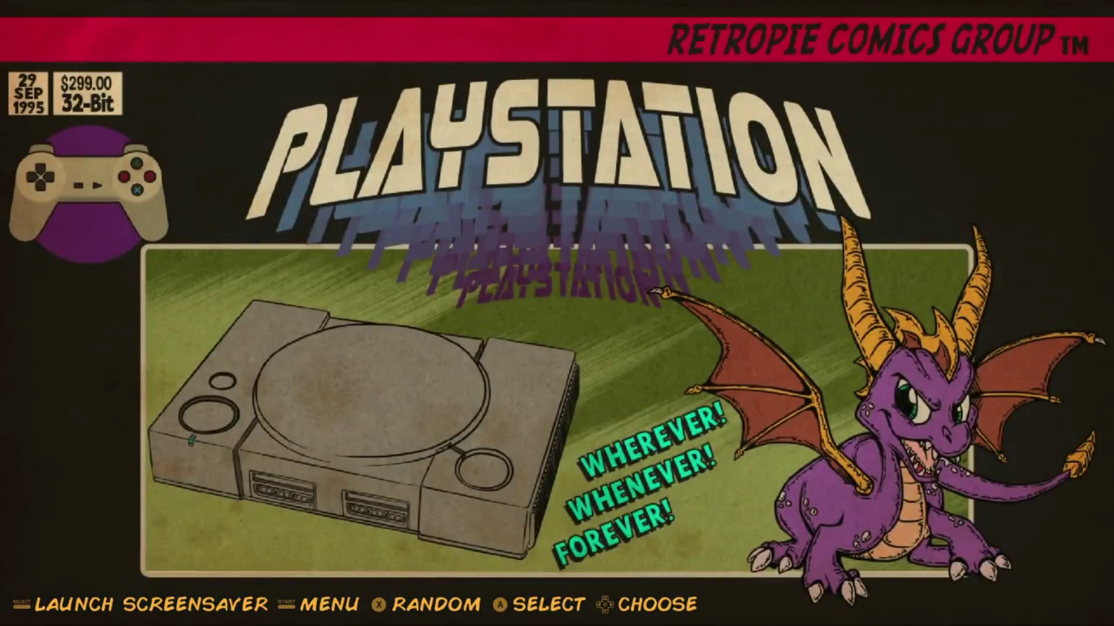
{"action": "key", "text": "Left"}
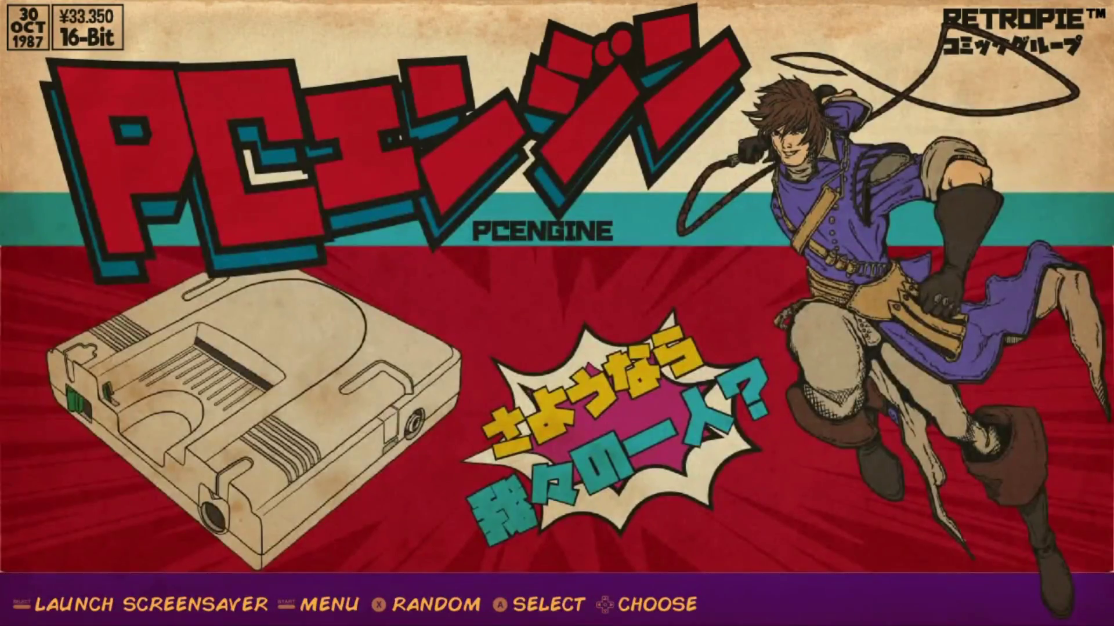
{"action": "key", "text": "Right"}
{"action": "key", "text": "Right"}
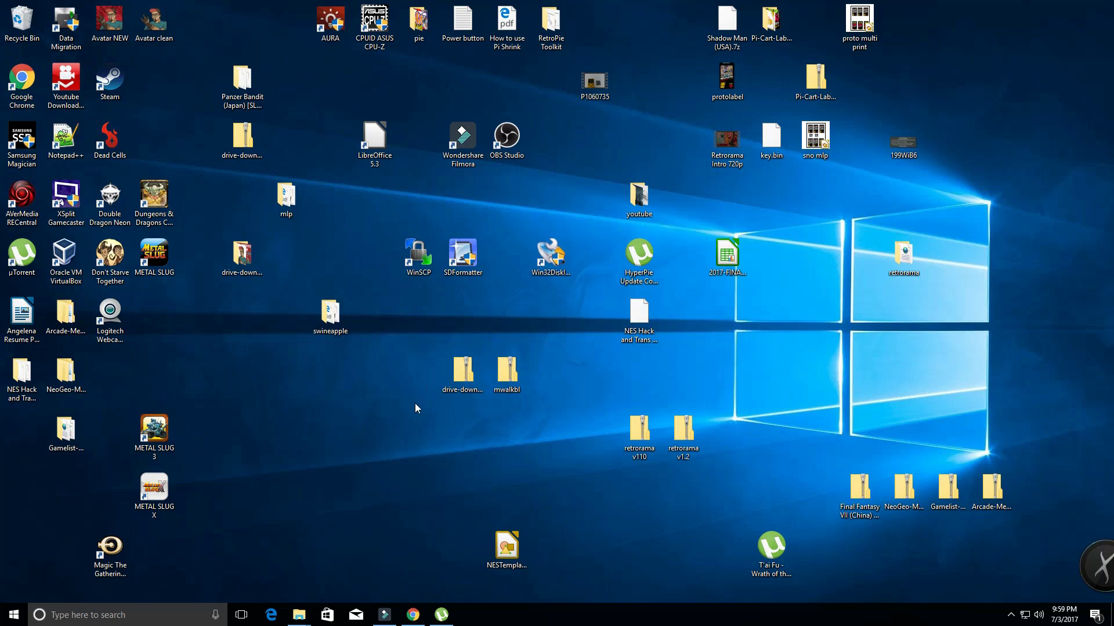
{"action": "mouse_move", "coordinate": [298, 615]}
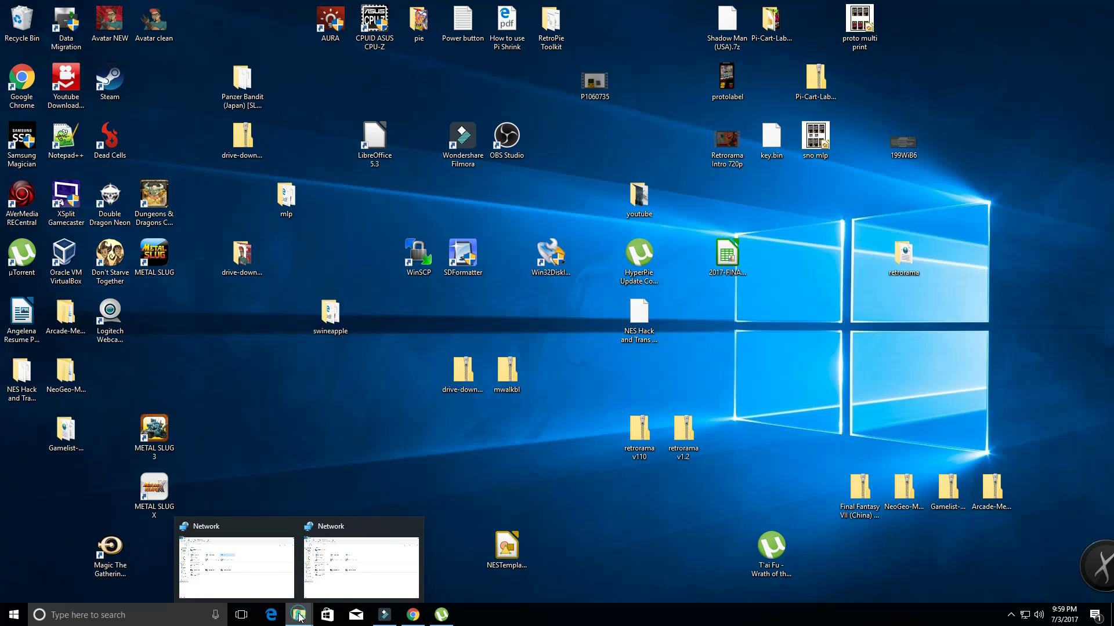
{"action": "left_click", "coordinate": [349, 558]}
{"action": "left_click", "coordinate": [514, 200]}
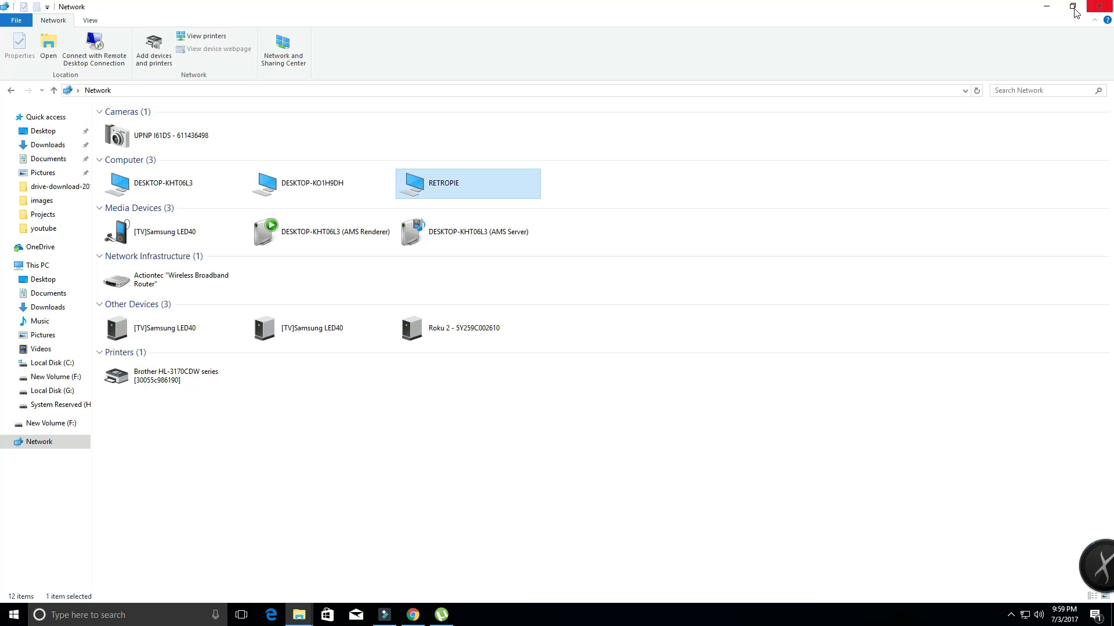
{"action": "left_click", "coordinate": [1045, 8]}
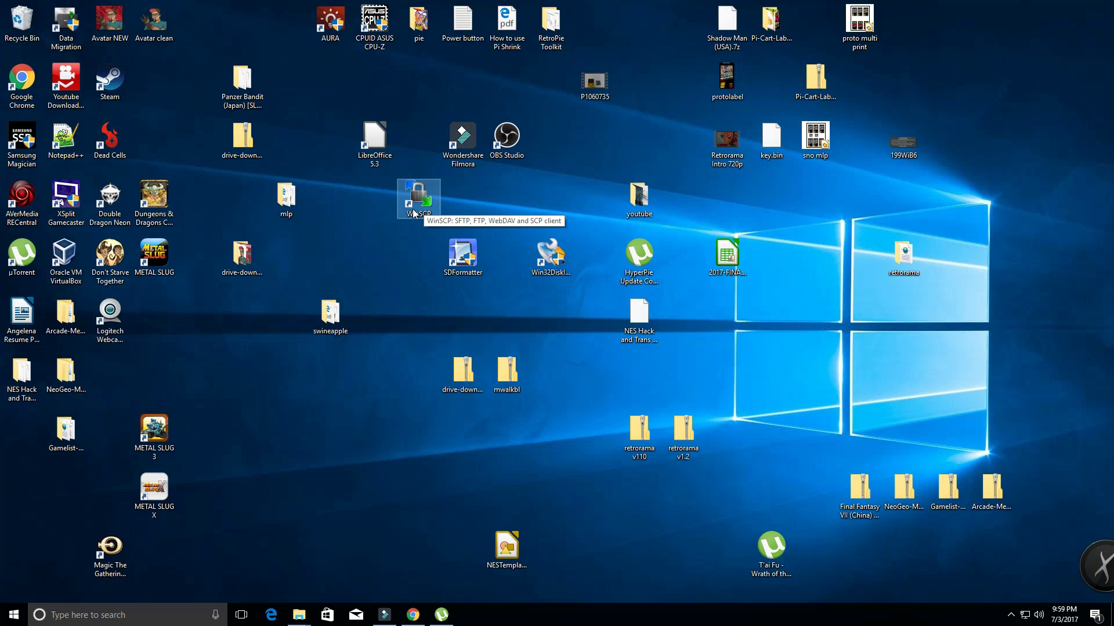
Step: Launch WinSCP and log in over SFTP to 192.168.1.16 with the default user name and password
{"action": "double_click", "coordinate": [418, 210]}
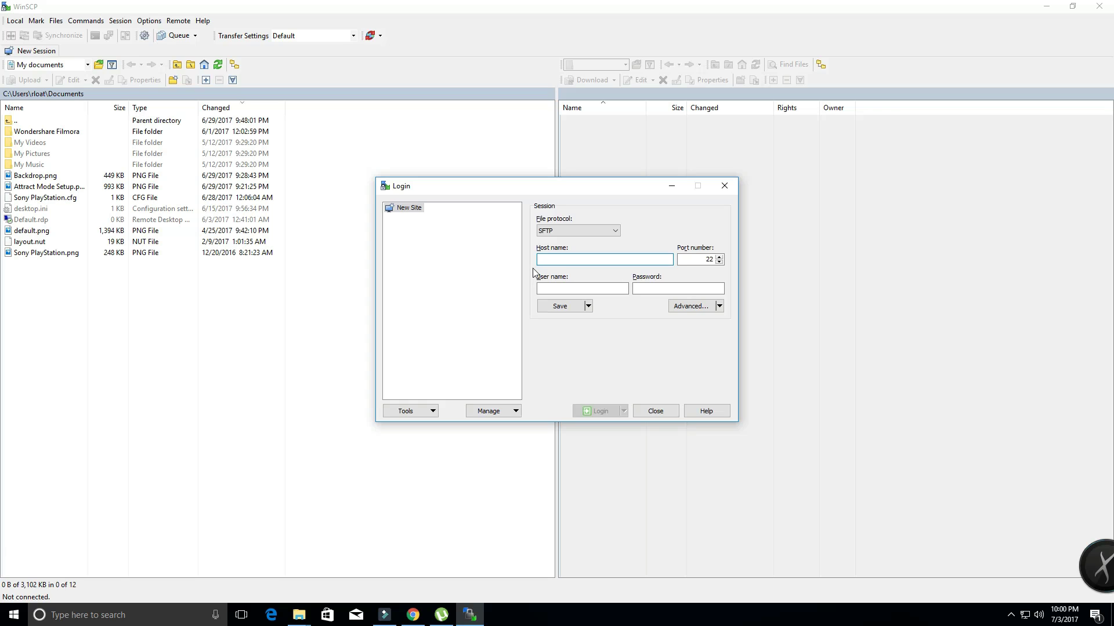
{"action": "type", "text": "192.168"}
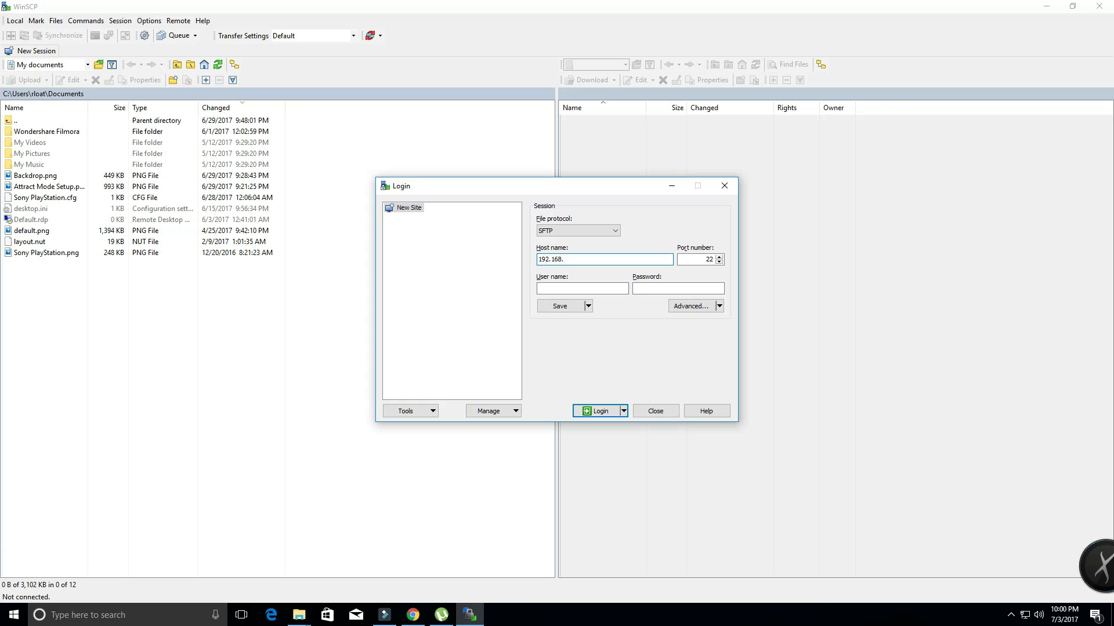
{"action": "type", "text": ".1.16"}
{"action": "key", "text": "Tab"}
{"action": "key", "text": "Tab"}
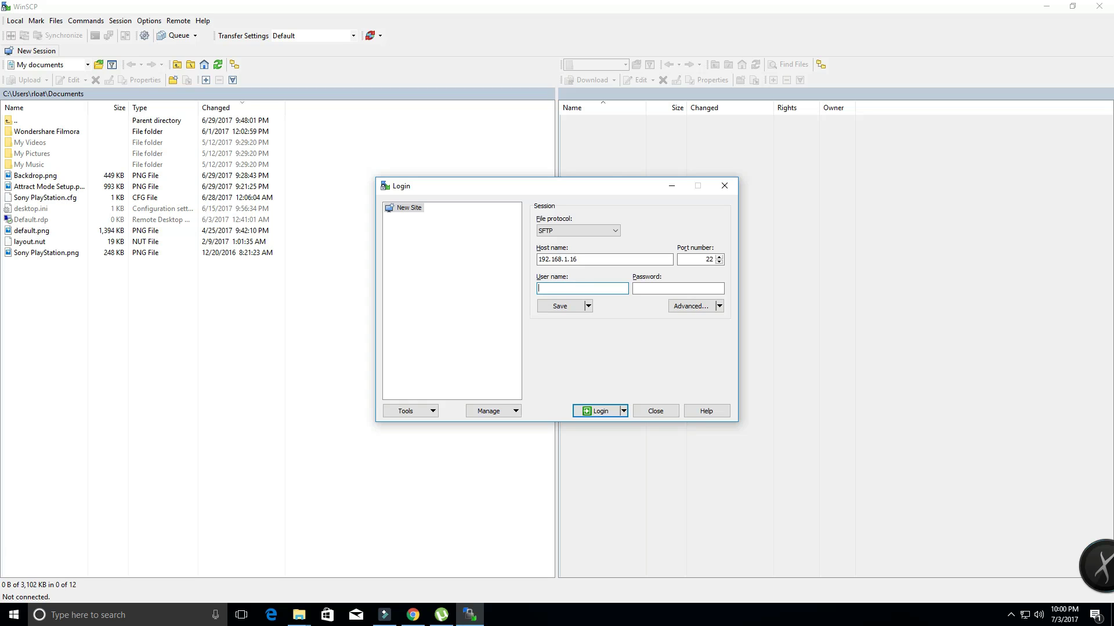
{"action": "type", "text": "pi"}
{"action": "left_click", "coordinate": [677, 288]}
{"action": "type", "text": "raspb"}
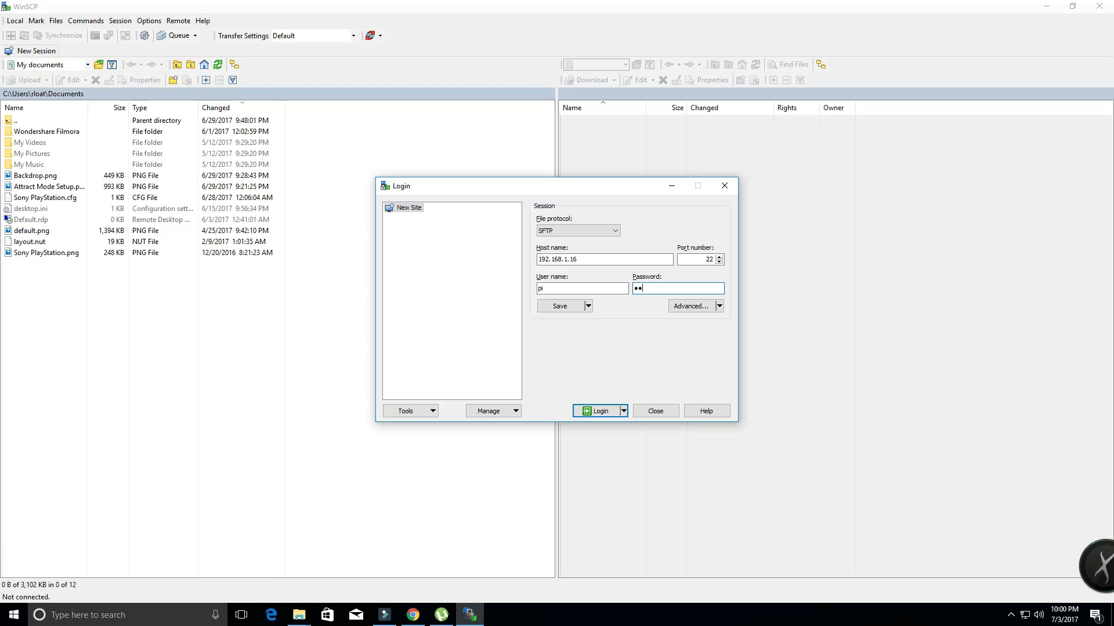
{"action": "type", "text": "erry"}
{"action": "left_click", "coordinate": [586, 411]}
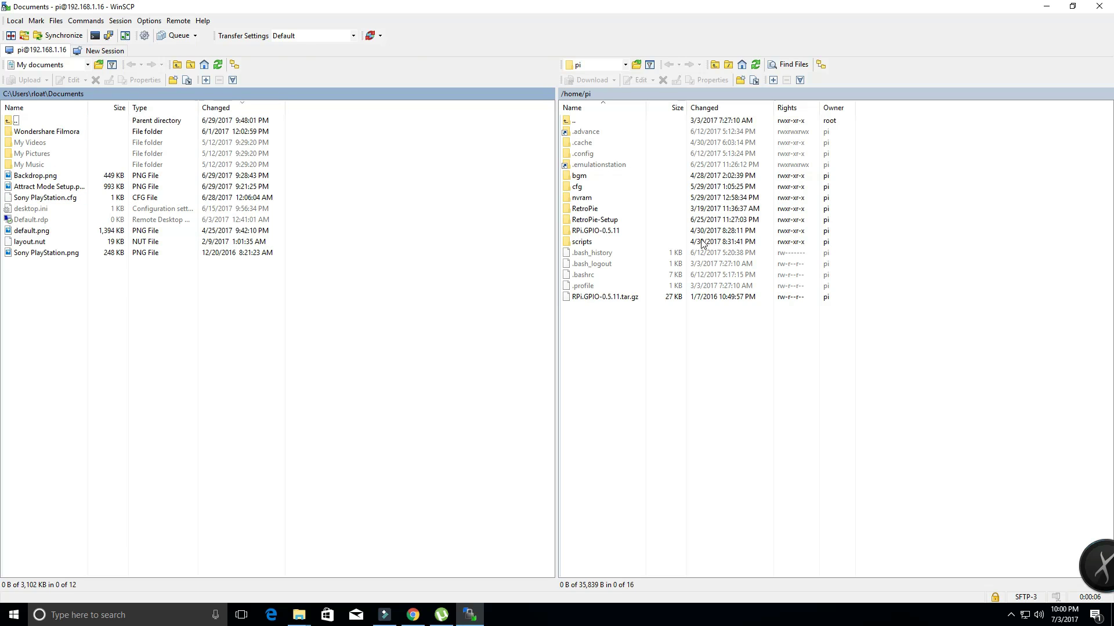
Step: Open /home/pi/RetroPie/roms on the Pi side and move the local side up to C:\
{"action": "double_click", "coordinate": [616, 209]}
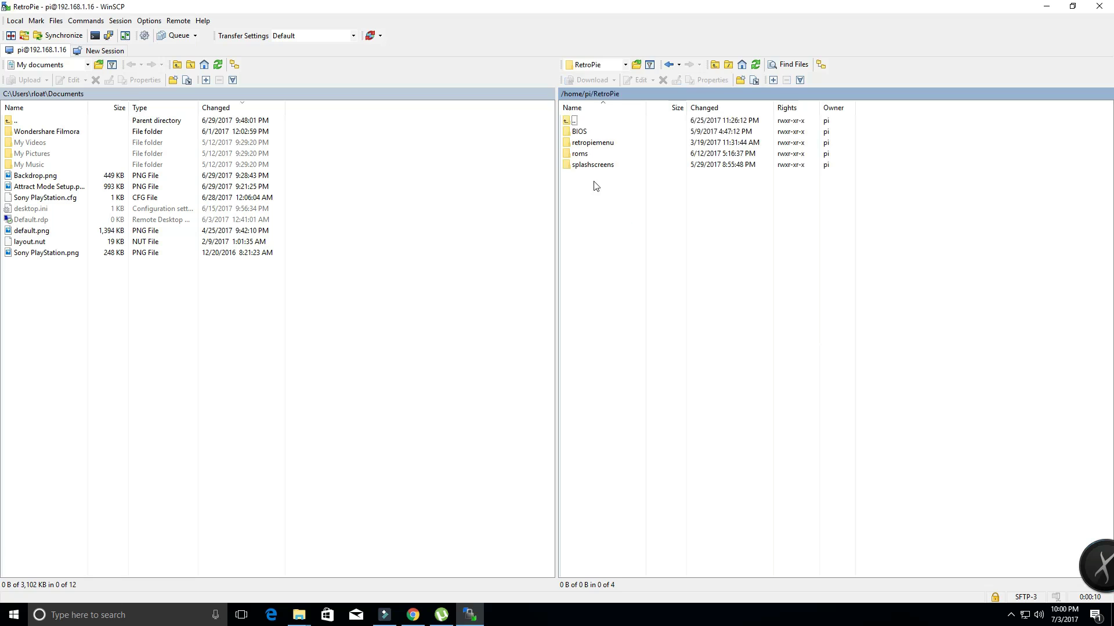
{"action": "double_click", "coordinate": [585, 158]}
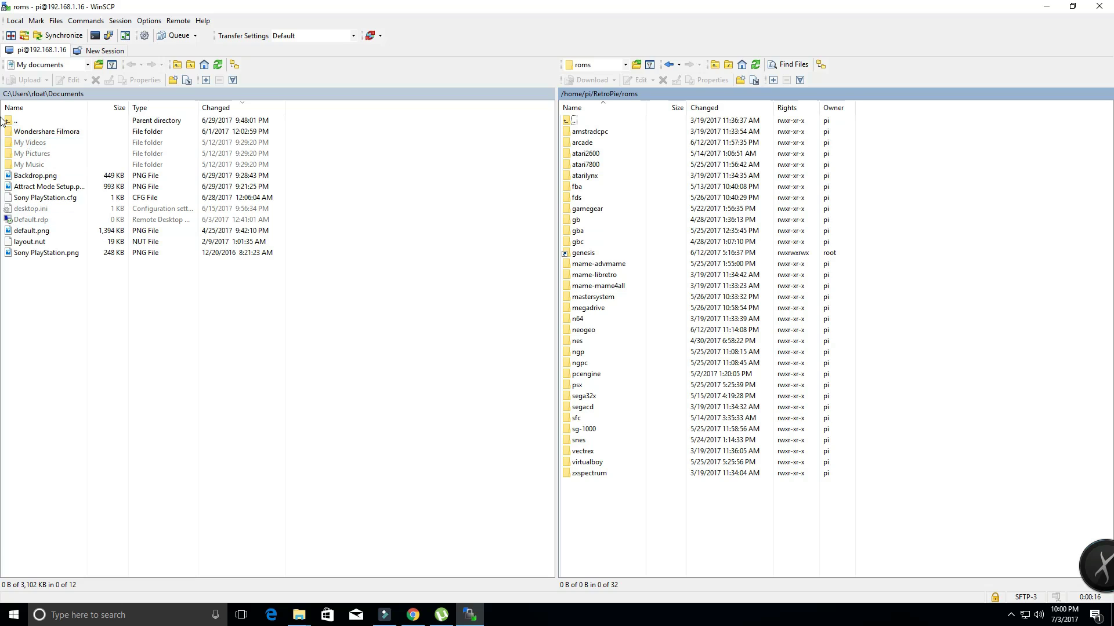
{"action": "left_click", "coordinate": [42, 94]}
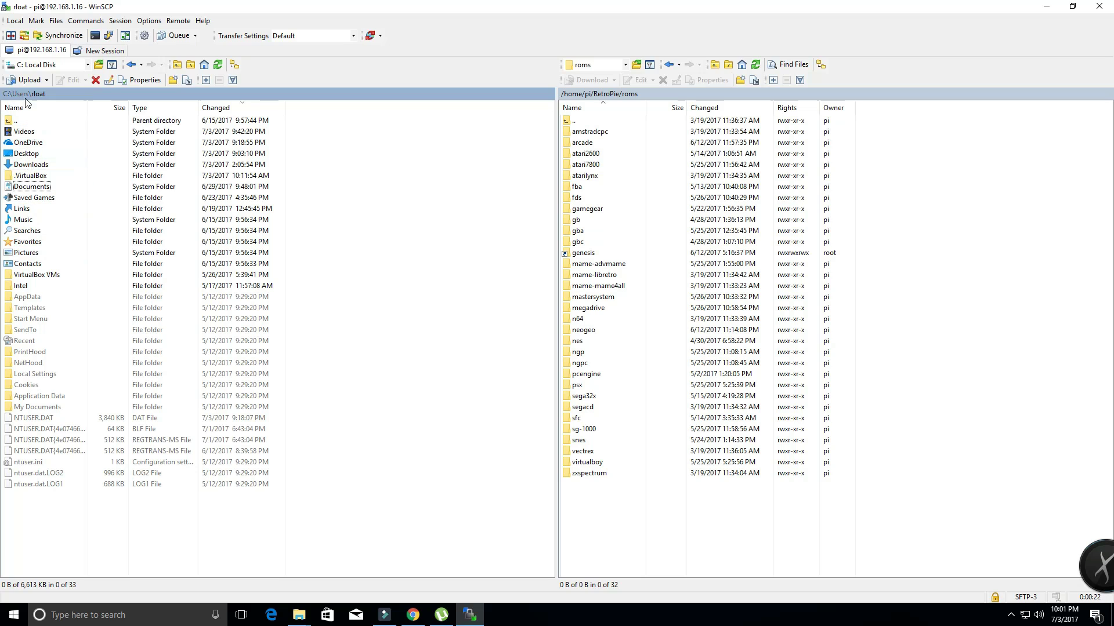
{"action": "left_click", "coordinate": [7, 94]}
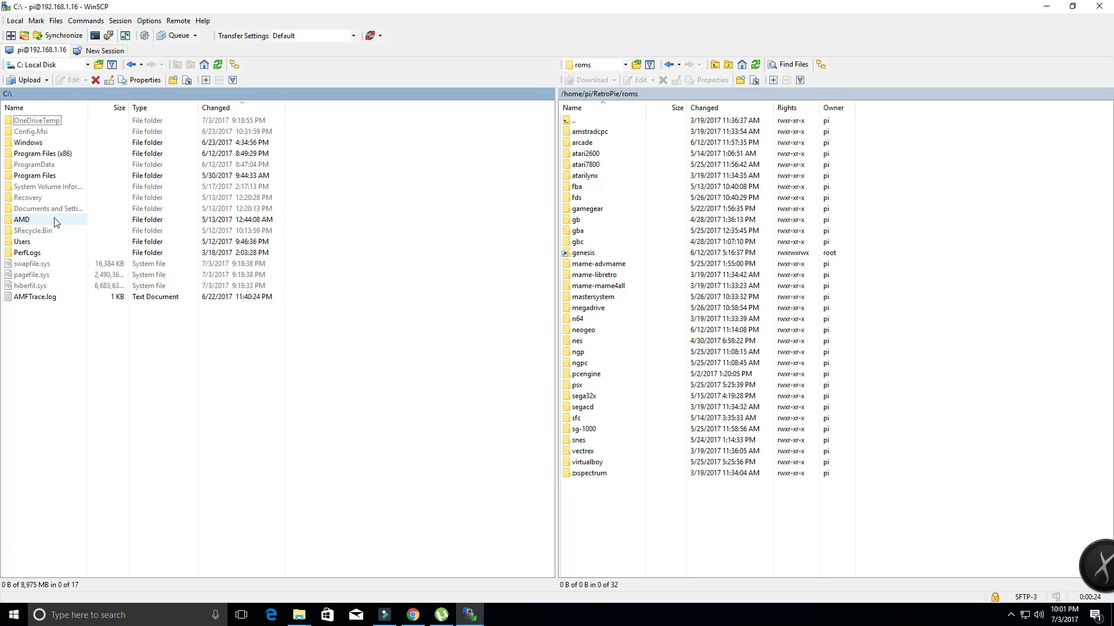
Step: Browse to F:\pies\pi roms on drive New Volume (F:) as the local folder
{"action": "left_click", "coordinate": [12, 96]}
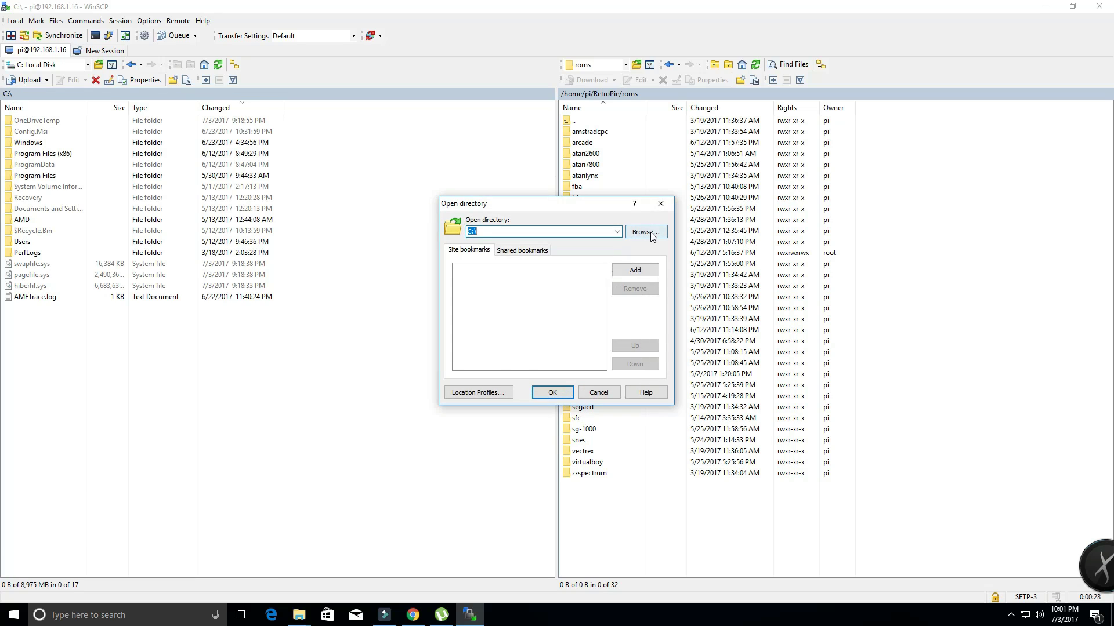
{"action": "left_click", "coordinate": [641, 233]}
{"action": "scroll", "coordinate": [542, 353], "scroll_direction": "down", "scroll_amount": 2}
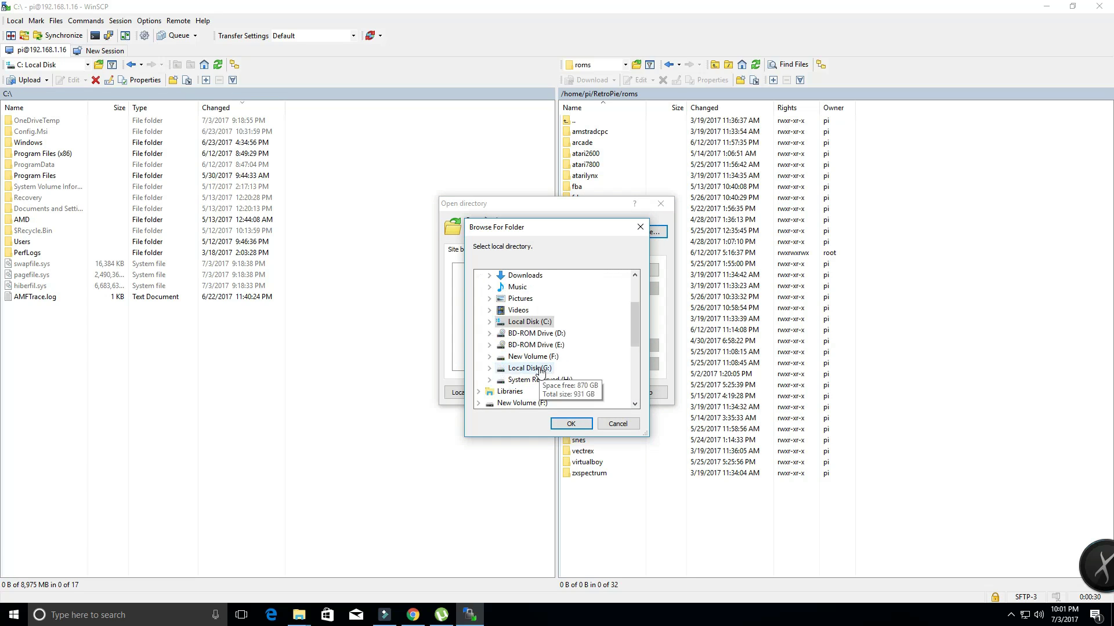
{"action": "left_click", "coordinate": [542, 357]}
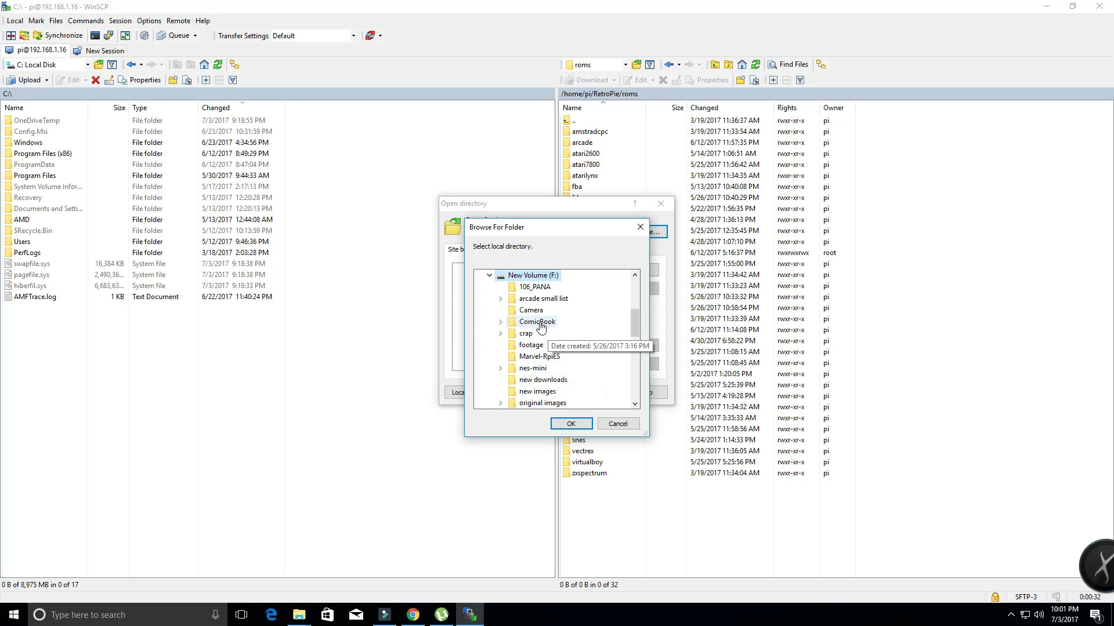
{"action": "scroll", "coordinate": [539, 328], "scroll_direction": "down", "scroll_amount": 1}
{"action": "scroll", "coordinate": [540, 329], "scroll_direction": "down", "scroll_amount": 2}
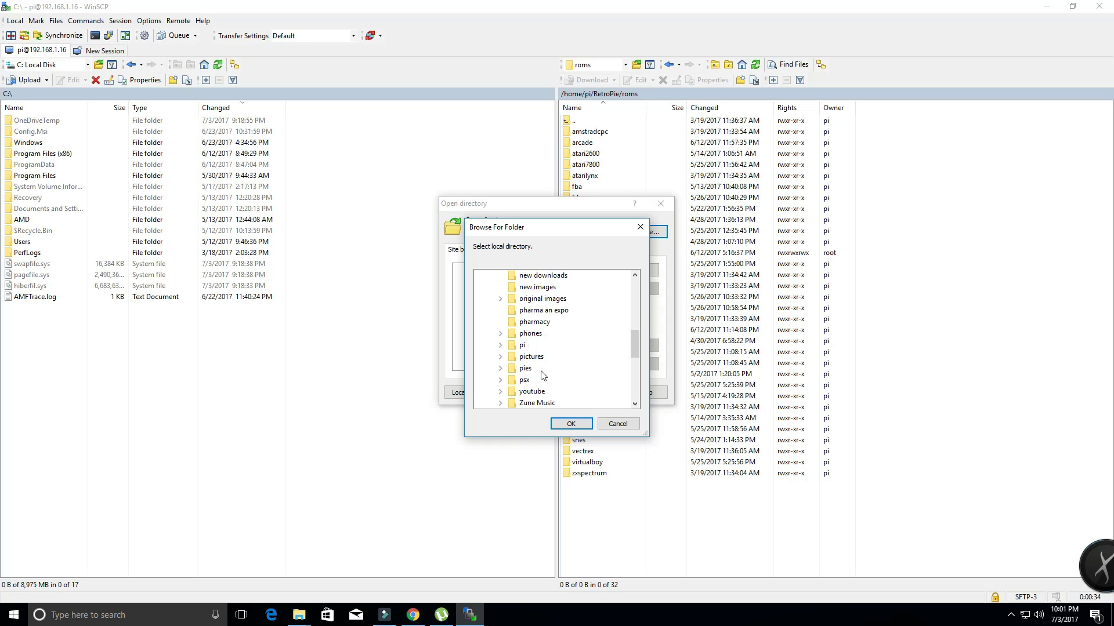
{"action": "left_click", "coordinate": [523, 381]}
{"action": "scroll", "coordinate": [514, 365], "scroll_direction": "down", "scroll_amount": 3}
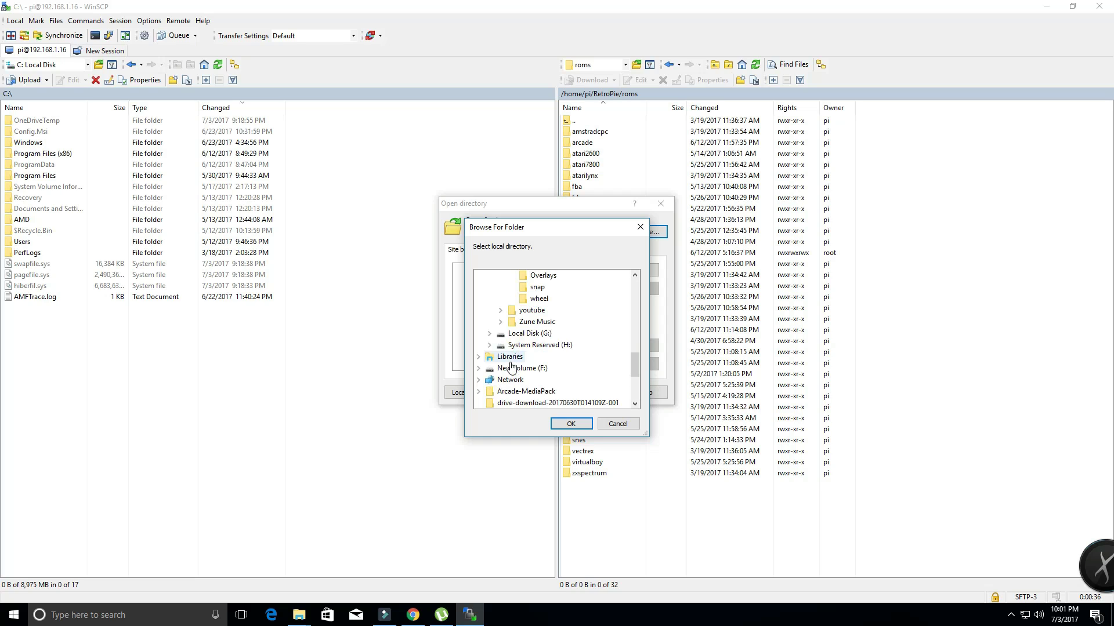
{"action": "scroll", "coordinate": [514, 365], "scroll_direction": "up", "scroll_amount": 8}
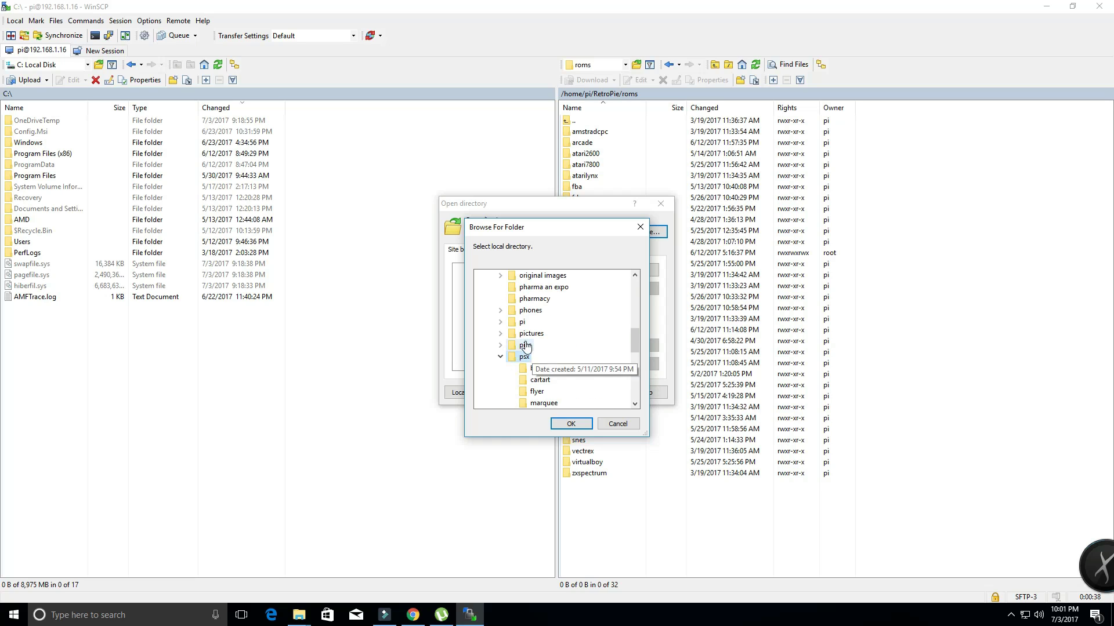
{"action": "scroll", "coordinate": [534, 351], "scroll_direction": "down", "scroll_amount": 6}
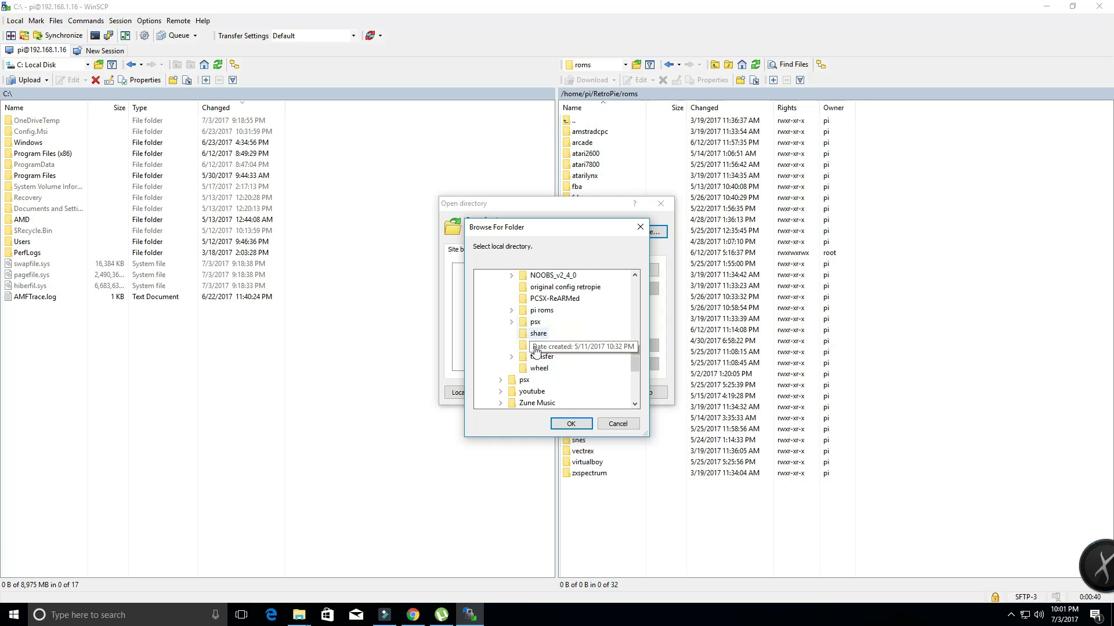
{"action": "double_click", "coordinate": [541, 311]}
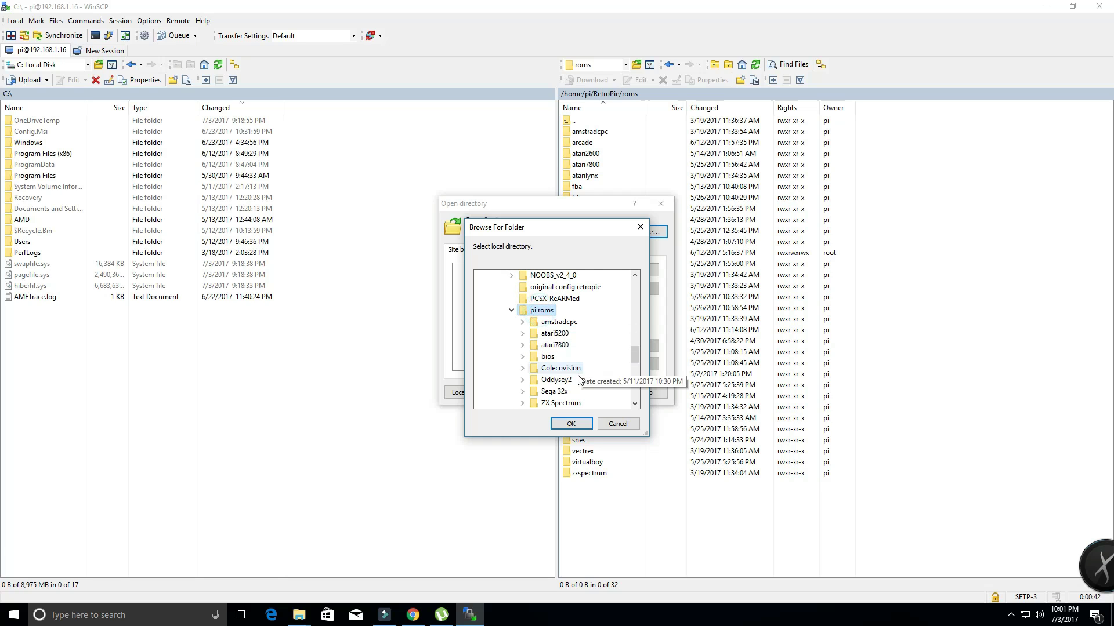
{"action": "left_click", "coordinate": [569, 424]}
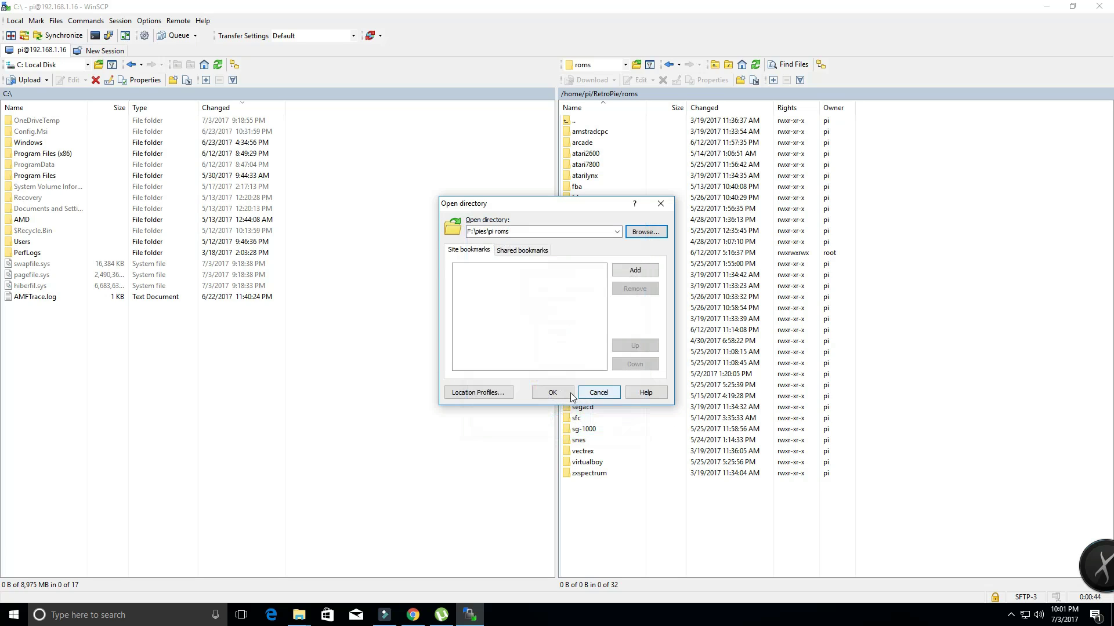
{"action": "left_click", "coordinate": [552, 392]}
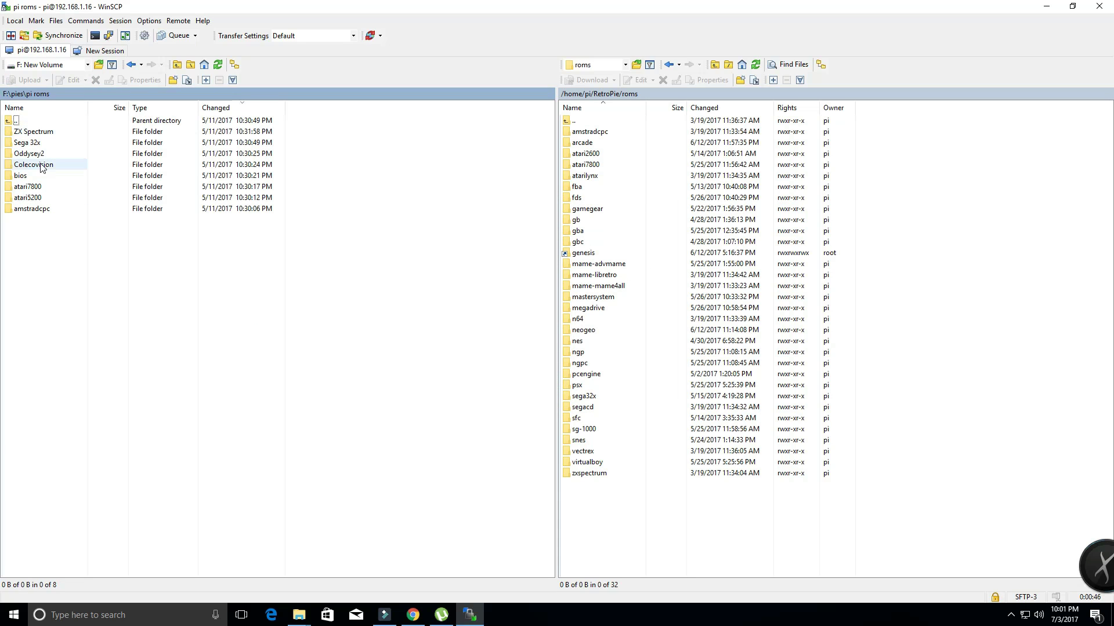
Step: Copy Doom (Japan, USA).zip from local Sega 32x to the Pi's sega32x folder, then return to roms
{"action": "double_click", "coordinate": [35, 143]}
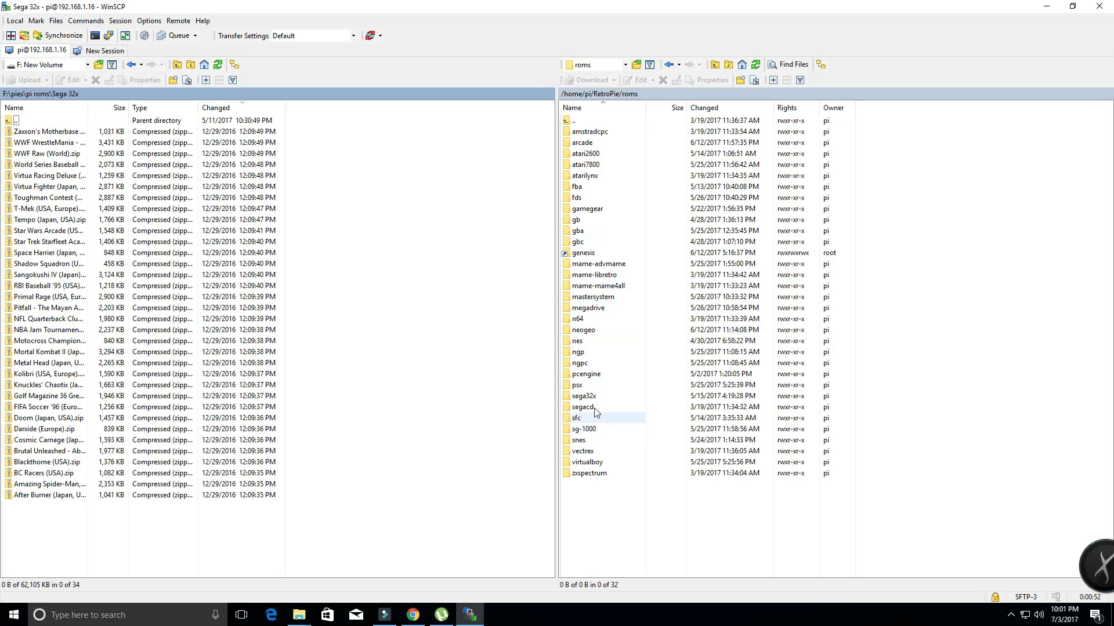
{"action": "double_click", "coordinate": [584, 397]}
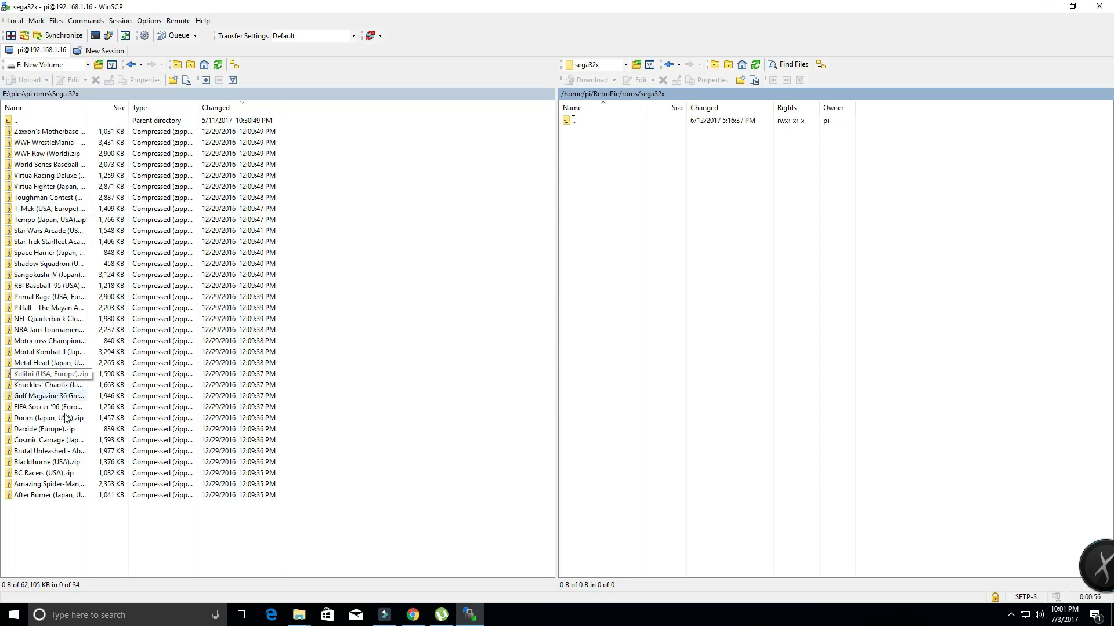
{"action": "left_click_drag", "start_coordinate": [41, 419], "coordinate": [607, 199]}
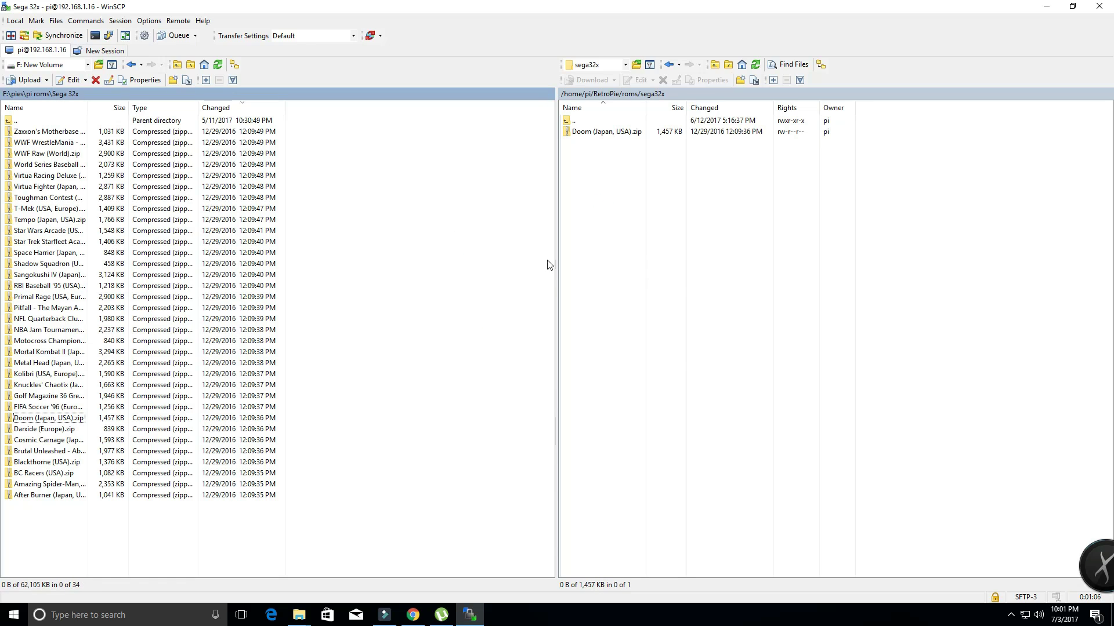
{"action": "left_click", "coordinate": [626, 97]}
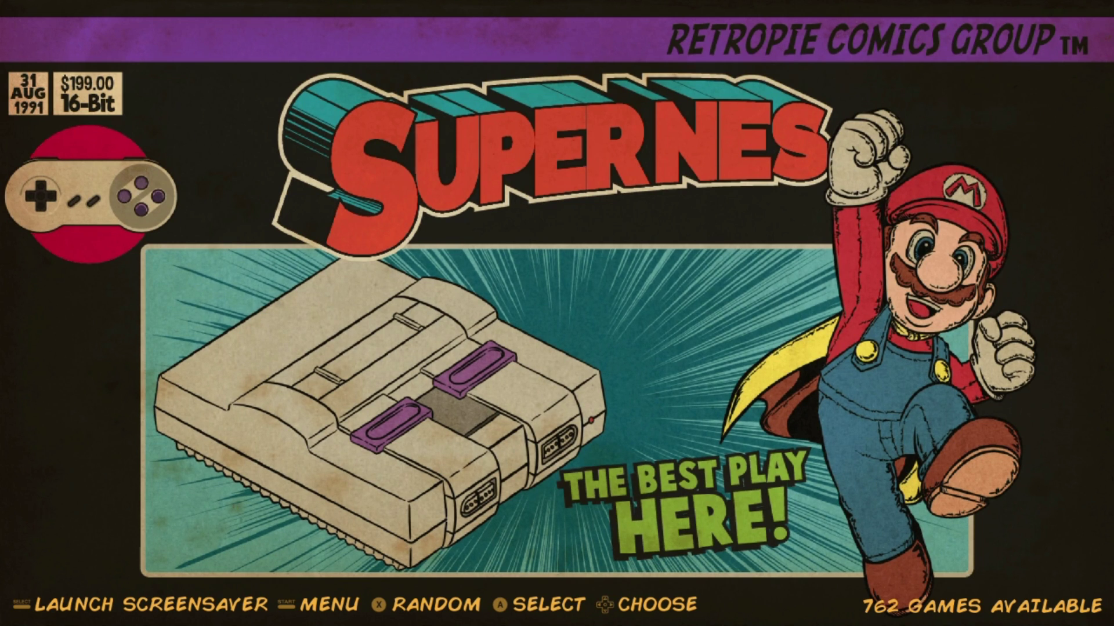
Step: Preview scraped details of Super NES games down to Adventures of Yogi Bear, then open the main menu
{"action": "key", "text": "Return"}
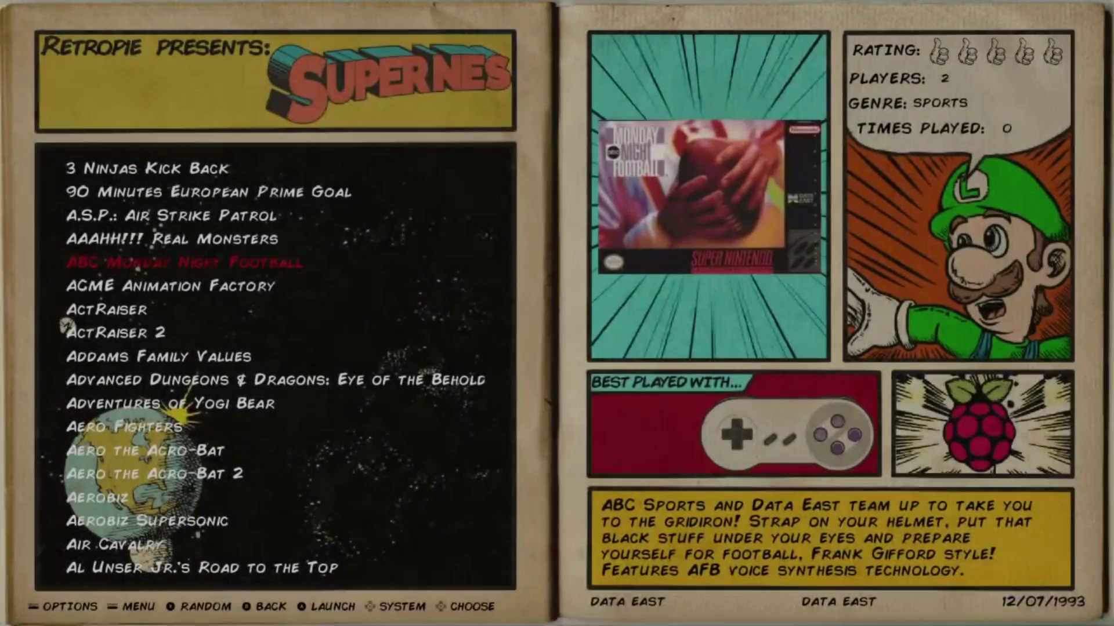
{"action": "key", "text": "Down"}
{"action": "key", "text": "Down"}
{"action": "key", "text": "Down"}
{"action": "key", "text": "Down"}
{"action": "key", "text": "Down"}
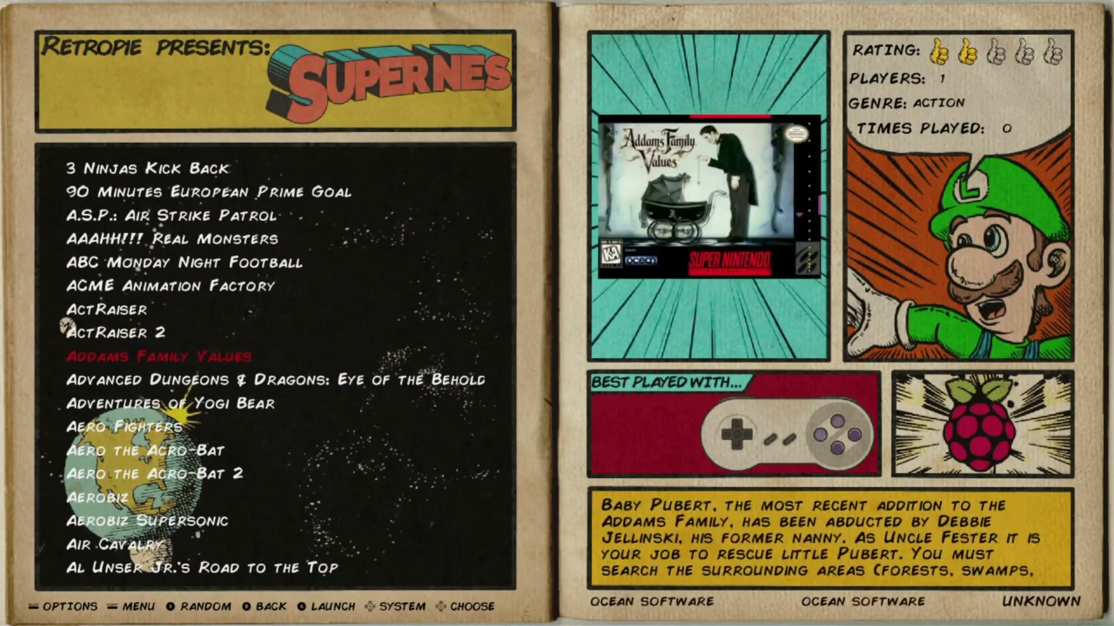
{"action": "key", "text": "Up"}
{"action": "key", "text": "Up"}
{"action": "key", "text": "Up"}
{"action": "key", "text": "Up"}
{"action": "key", "text": "Down"}
{"action": "key", "text": "Down"}
{"action": "key", "text": "Down"}
{"action": "key", "text": "Down"}
{"action": "key", "text": "Down"}
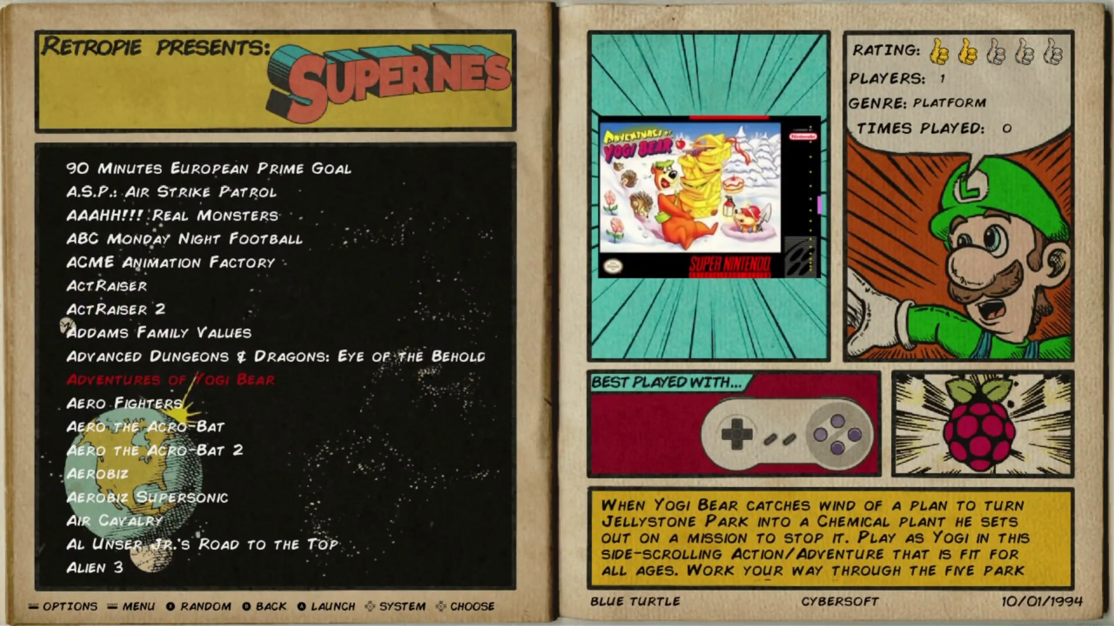
{"action": "key", "text": "Escape"}
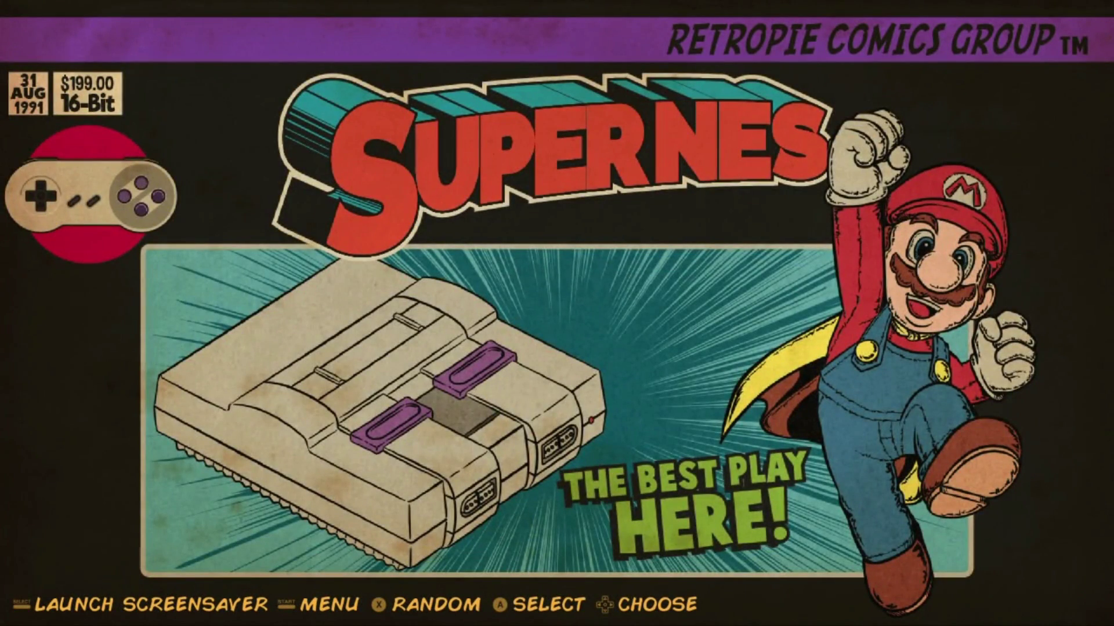
{"action": "key", "text": "Return"}
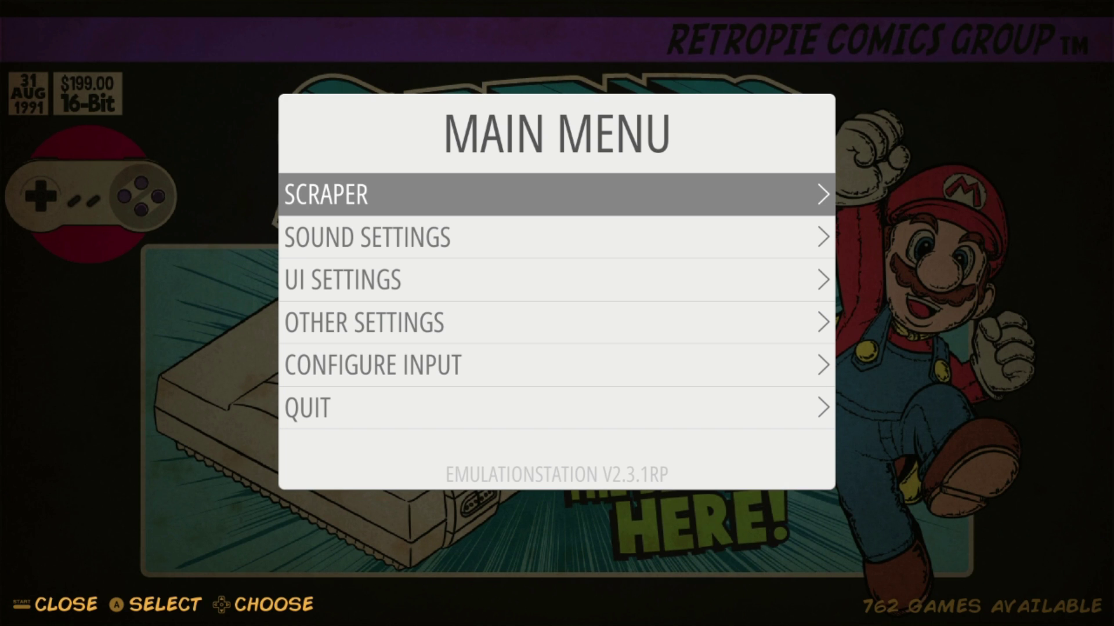
{"action": "key", "text": "Return"}
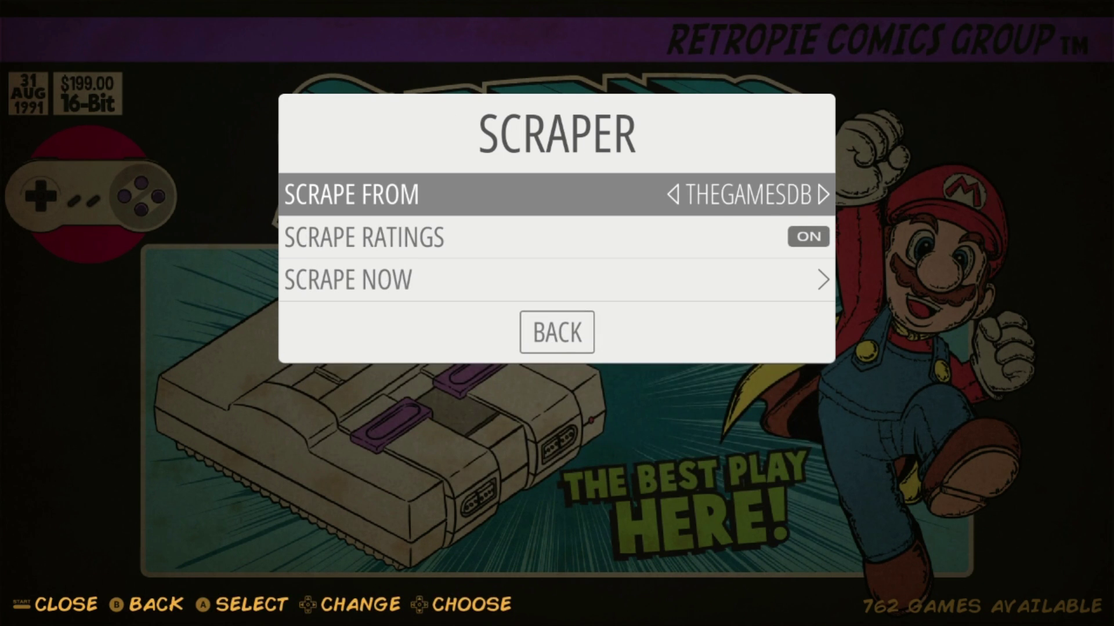
{"action": "key", "text": "Down"}
{"action": "key", "text": "Down"}
{"action": "key", "text": "Return"}
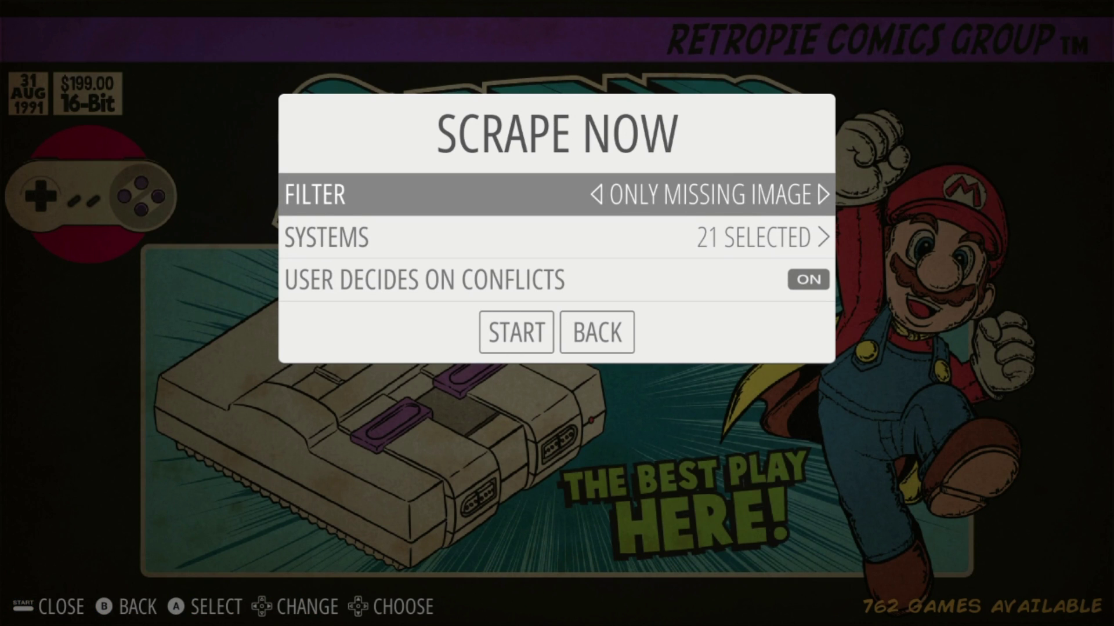
{"action": "key", "text": "Down"}
{"action": "key", "text": "Return"}
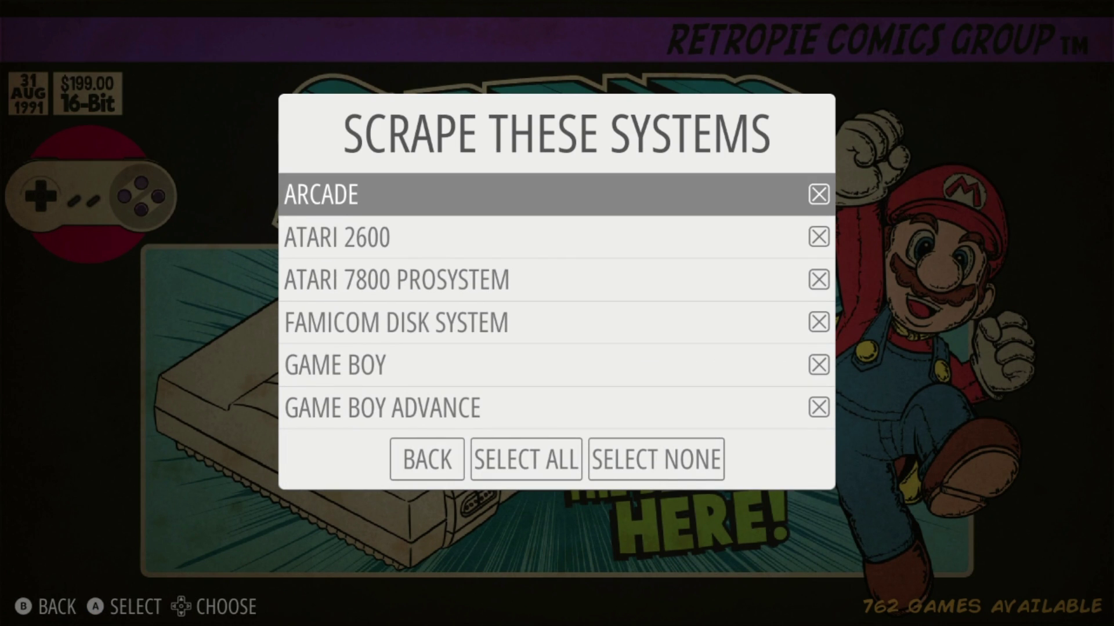
{"action": "key", "text": "Down"}
{"action": "key", "text": "Down"}
{"action": "key", "text": "Down"}
{"action": "key", "text": "Down"}
{"action": "key", "text": "Down"}
{"action": "key", "text": "Escape"}
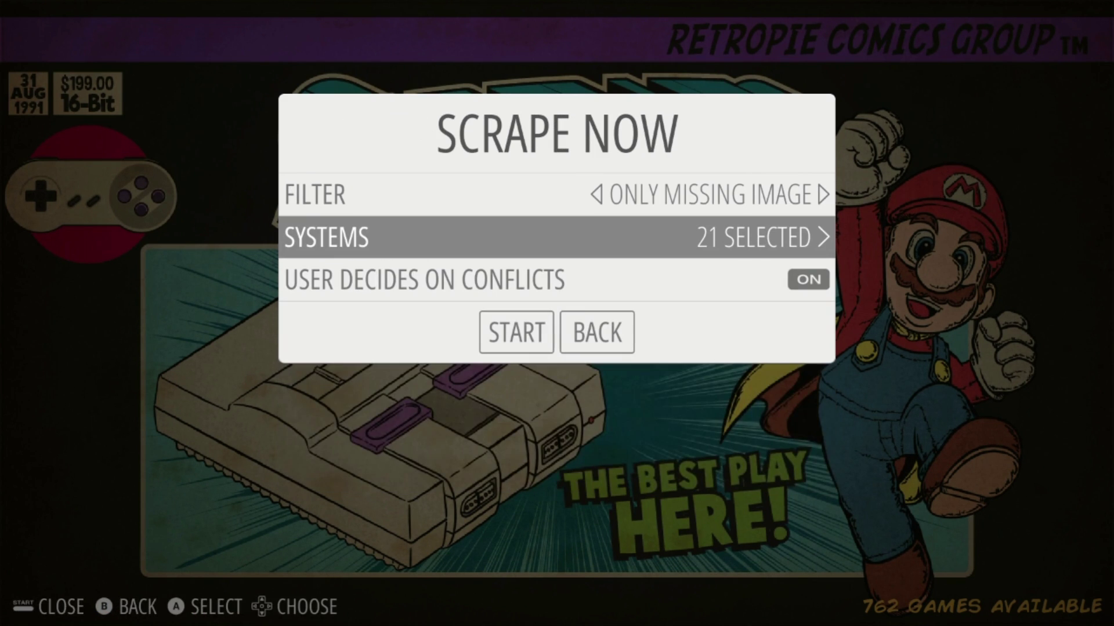
{"action": "key", "text": "Down"}
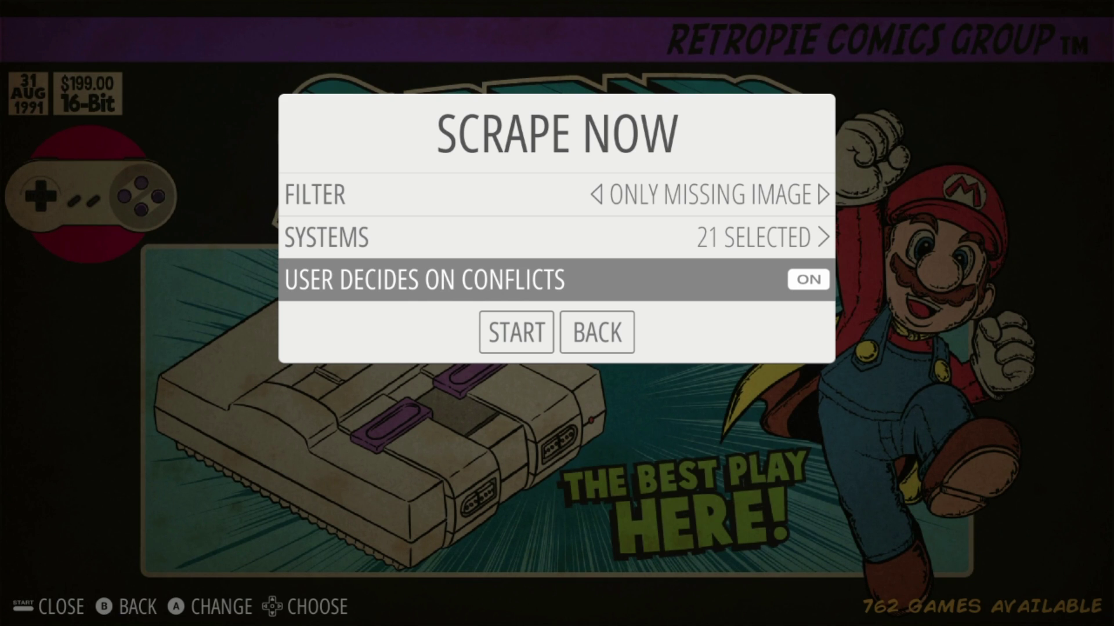
{"action": "key", "text": "Down"}
{"action": "key", "text": "Up"}
{"action": "key", "text": "Escape"}
{"action": "key", "text": "Escape"}
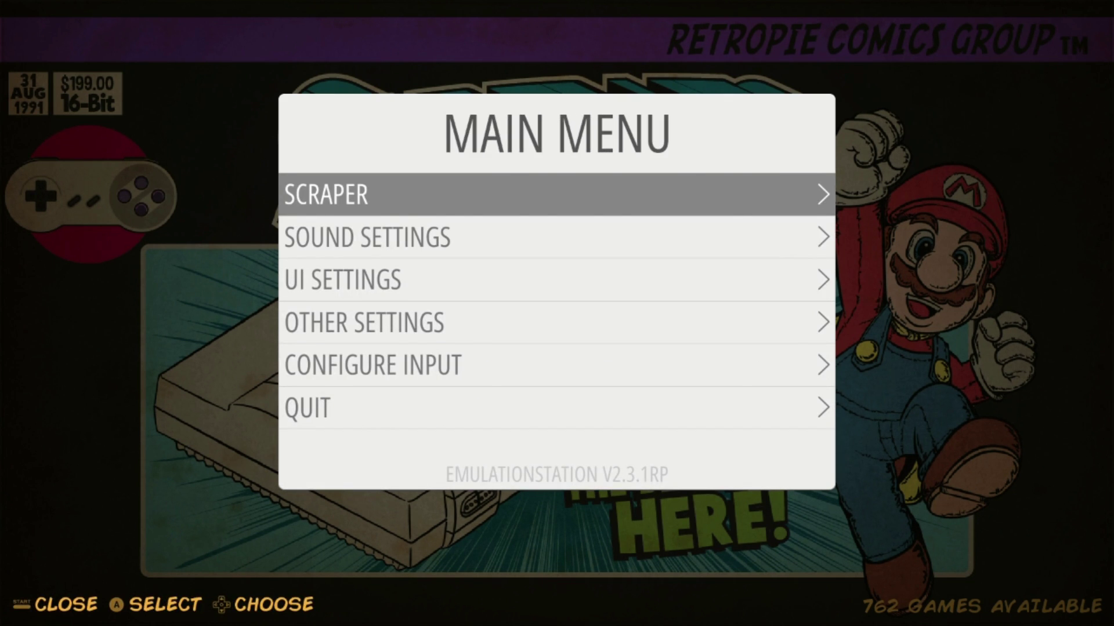
{"action": "key", "text": "Escape"}
Step: Open the Super NES game list and highlight Addams Family Values
{"action": "key", "text": "Return"}
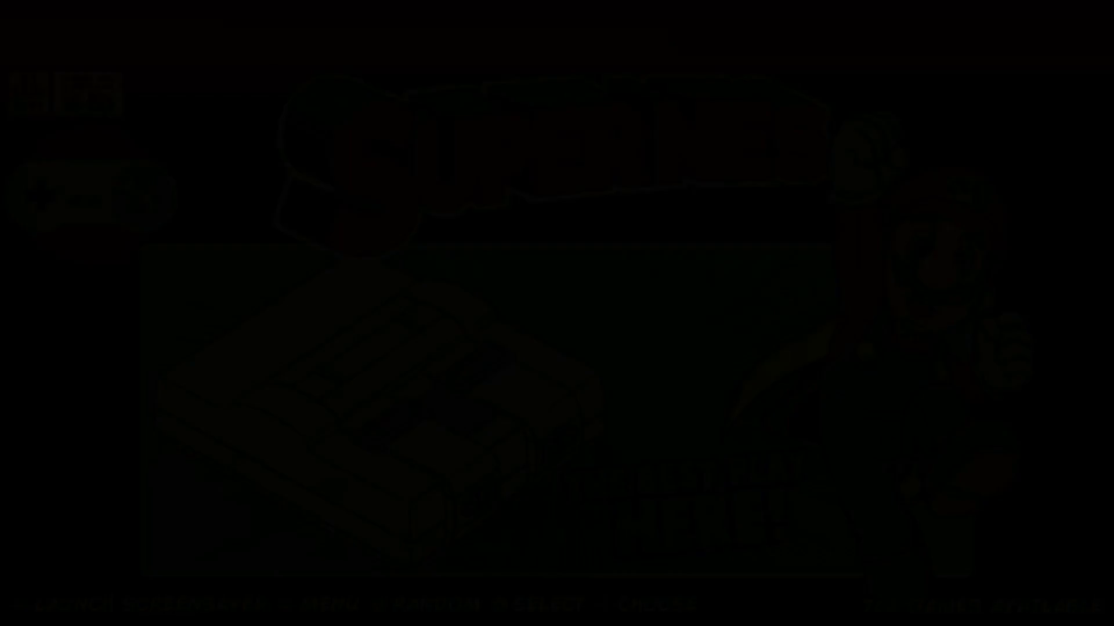
{"action": "key", "text": "Down"}
{"action": "key", "text": "Up"}
{"action": "key", "text": "Up"}
{"action": "key", "text": "Up"}
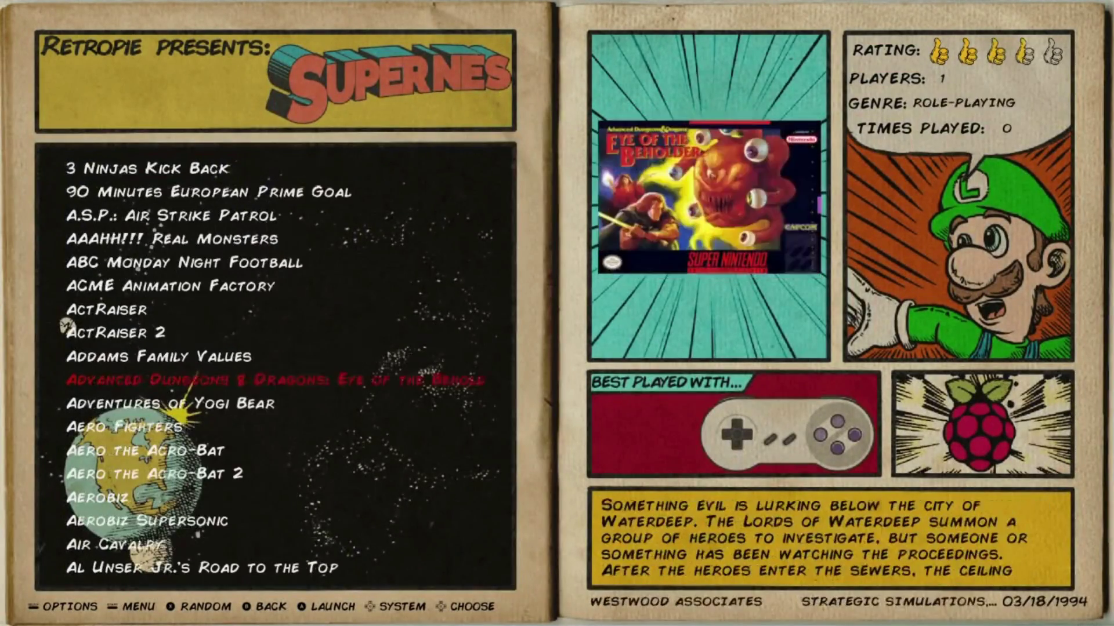
{"action": "key", "text": "Return"}
{"action": "key", "text": "Escape"}
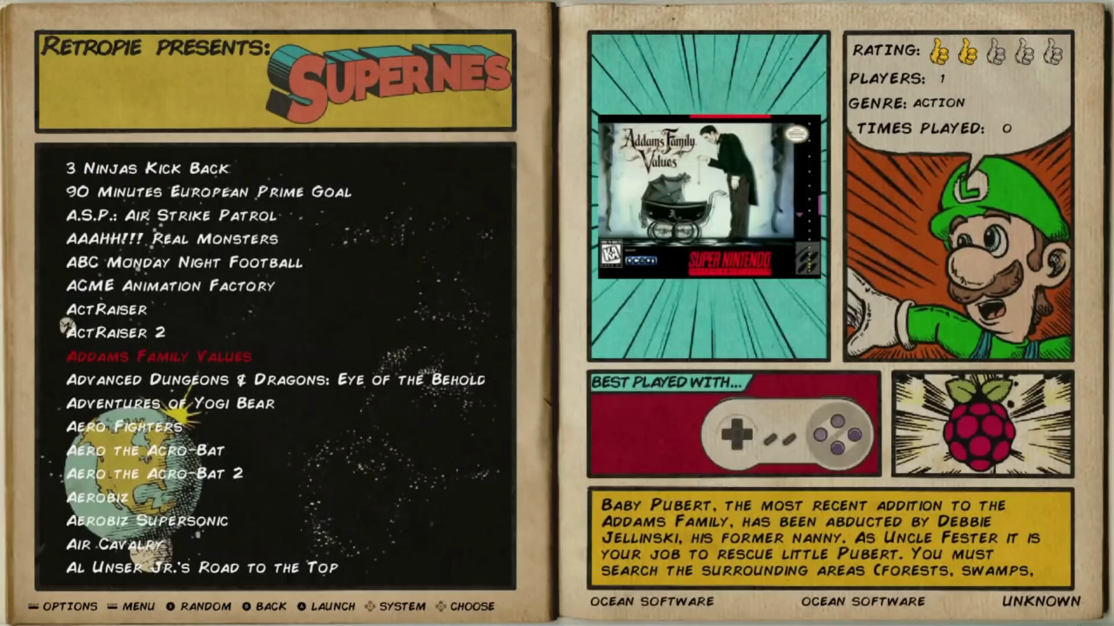
Step: Review Addams Family Values' stored metadata in the Edit This Game's Metadata editor, then close it
{"action": "key", "text": "shift"}
{"action": "key", "text": "Down"}
{"action": "key", "text": "Down"}
{"action": "key", "text": "Down"}
{"action": "key", "text": "Down"}
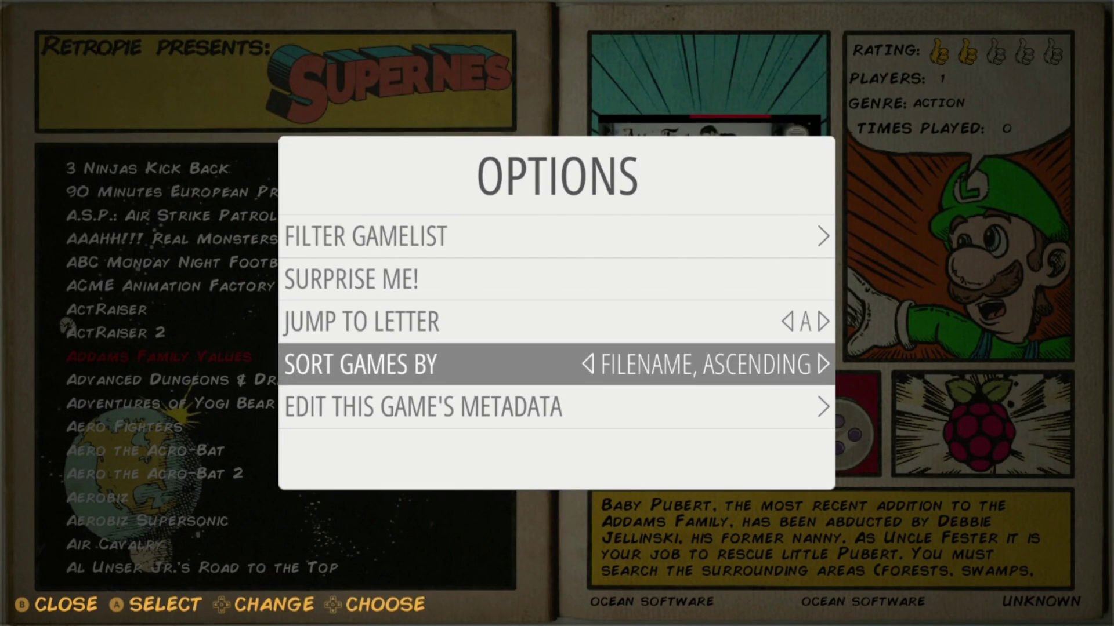
{"action": "key", "text": "Return"}
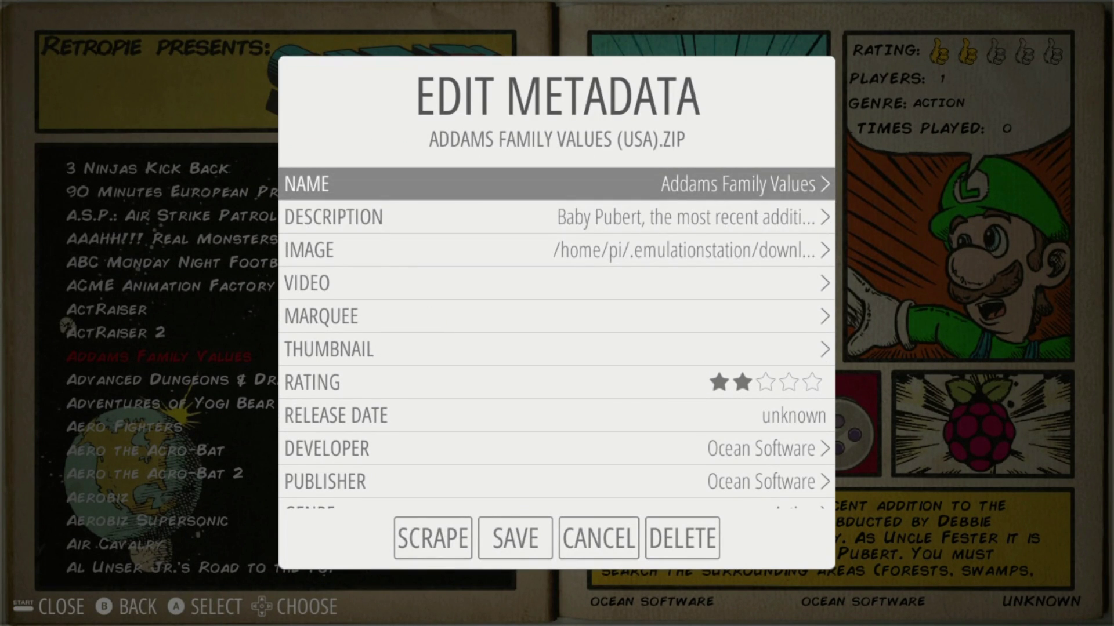
{"action": "key", "text": "Down"}
{"action": "key", "text": "Down"}
{"action": "key", "text": "Down"}
{"action": "key", "text": "Down"}
{"action": "key", "text": "Down"}
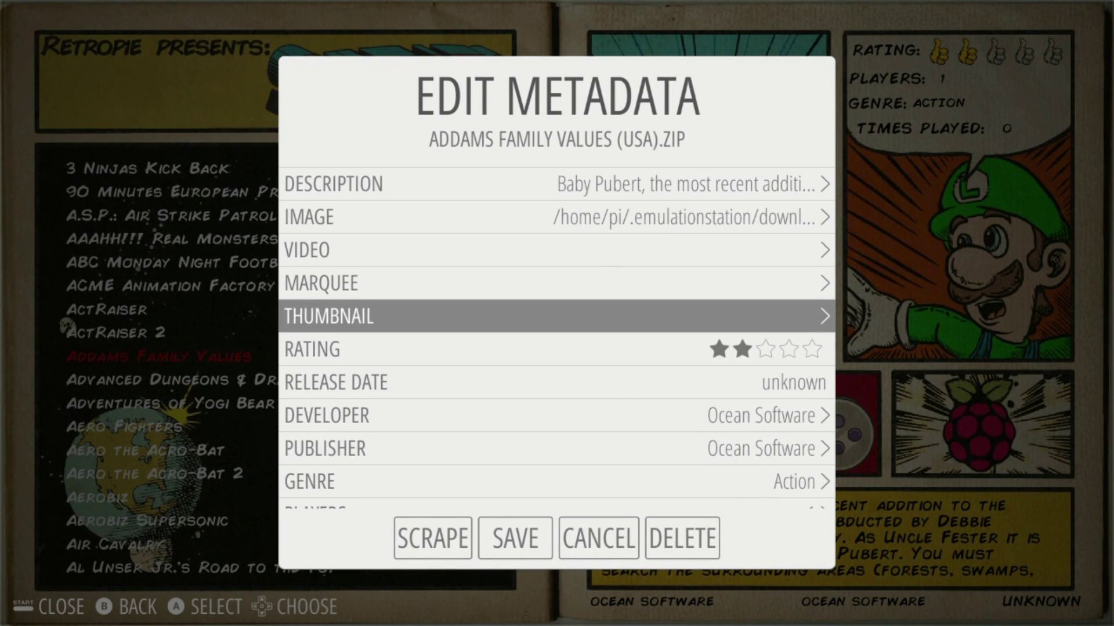
{"action": "key", "text": "Escape"}
{"action": "key", "text": "Escape"}
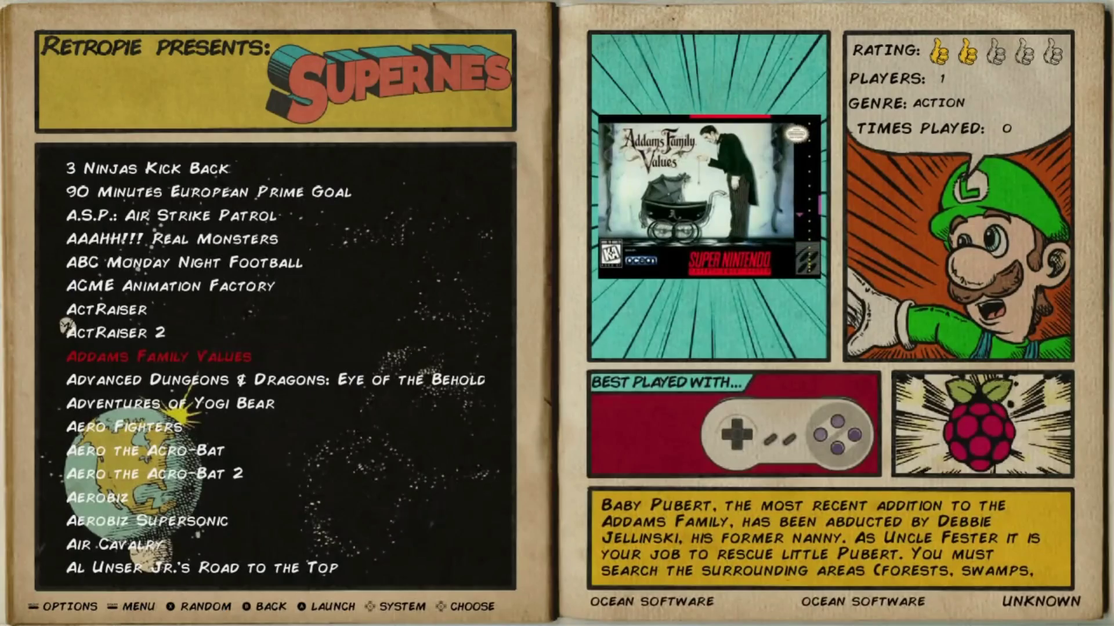